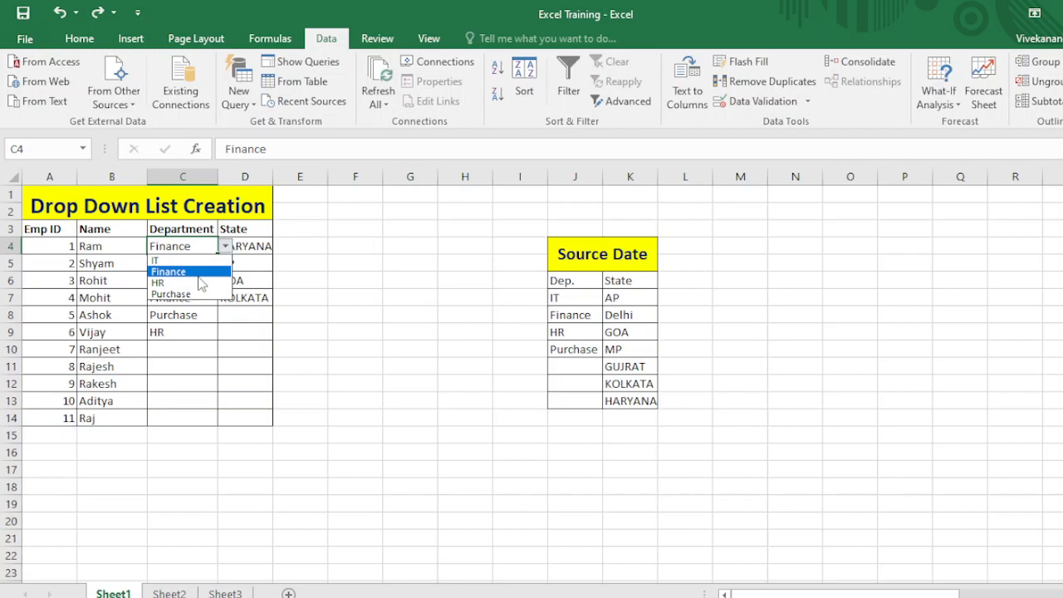
# - Enter the sample departments Accounts in E4 and Account in E5
pyautogui.click(339, 300)
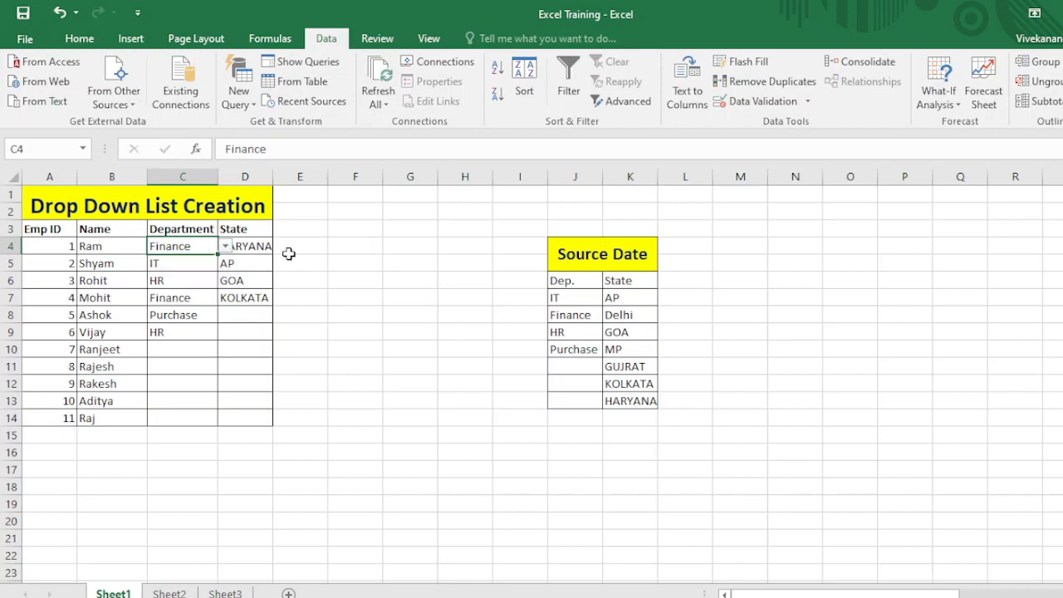
pyautogui.click(290, 254)
pyautogui.write('A')
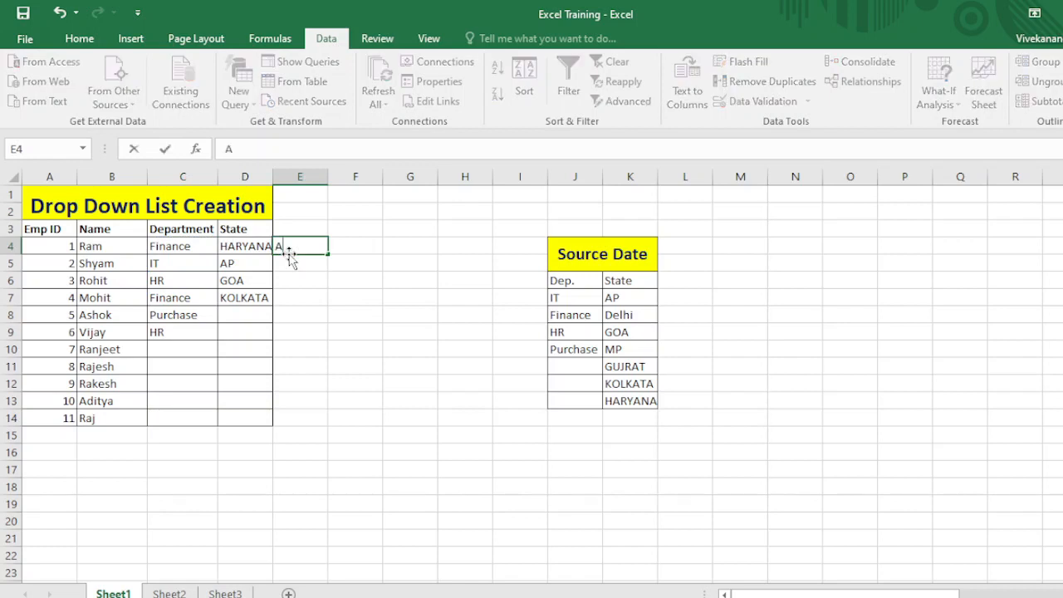
pyautogui.write('ccounts')
pyautogui.press('Return')
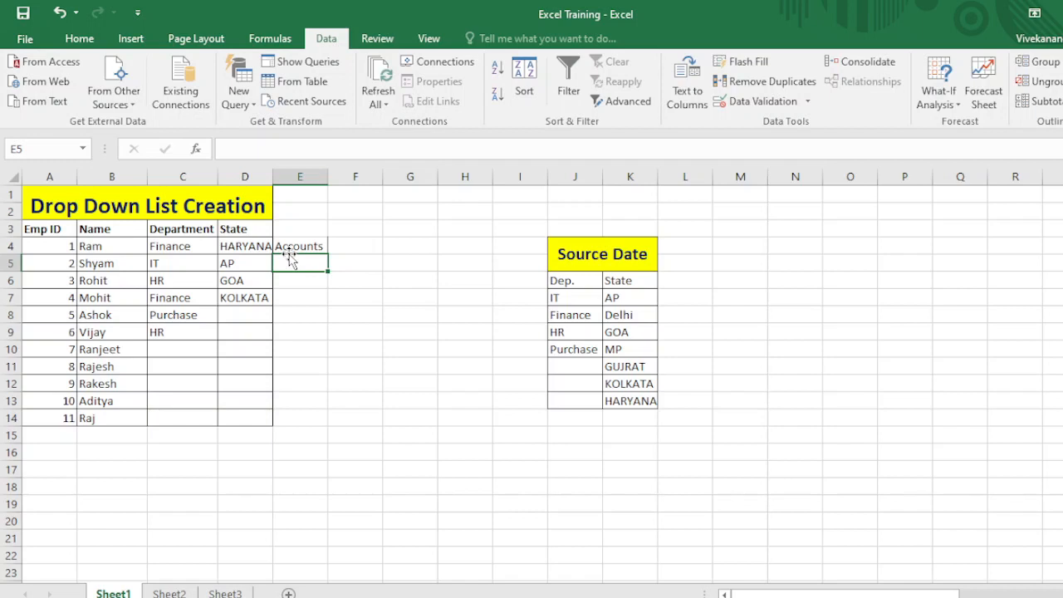
pyautogui.write('Accounts')
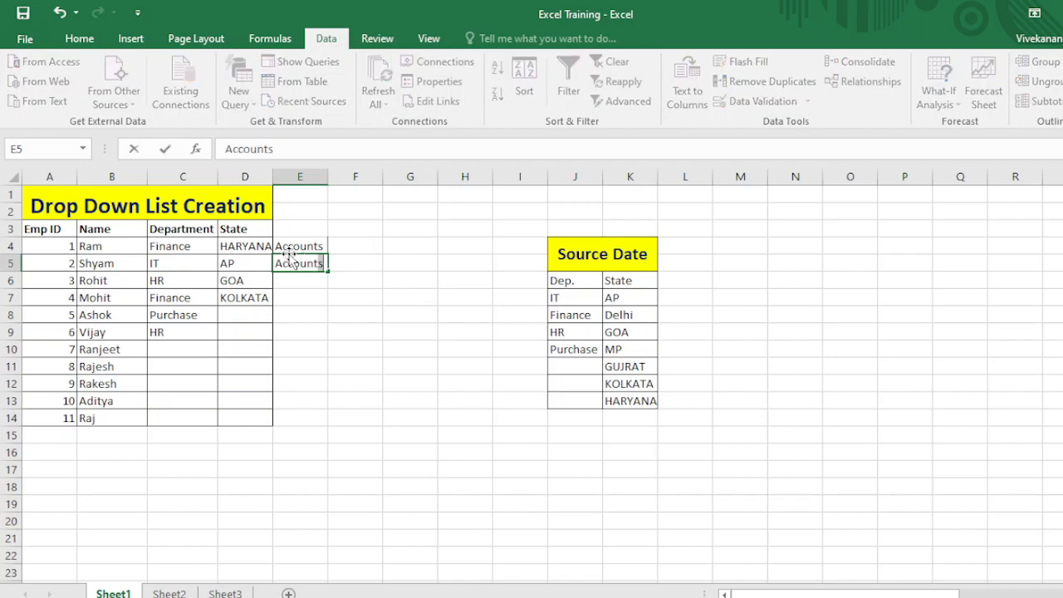
pyautogui.press('Return')
pyautogui.click(291, 261)
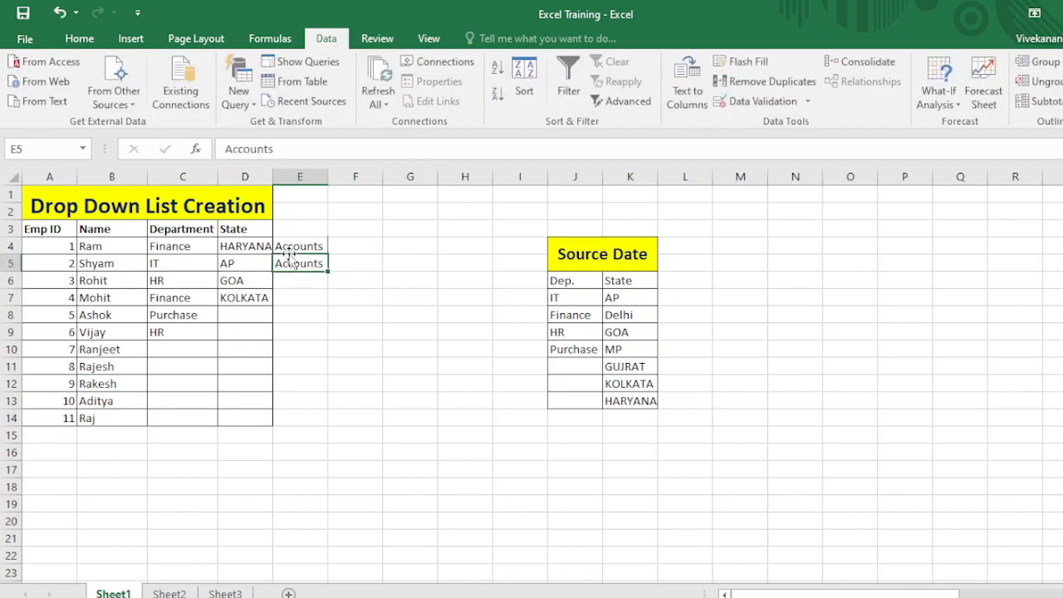
pyautogui.press('F2')
pyautogui.press('BackSpace')
pyautogui.press('Return')
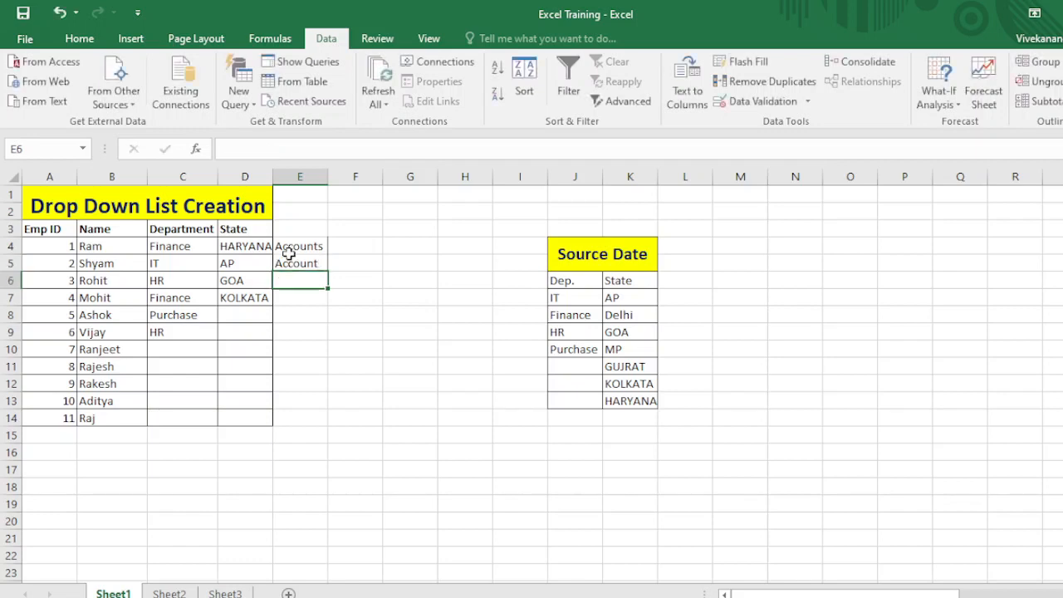
# - Clear the sample department entries from E4:E5
pyautogui.moveTo(312, 246); pyautogui.dragTo(311, 261)
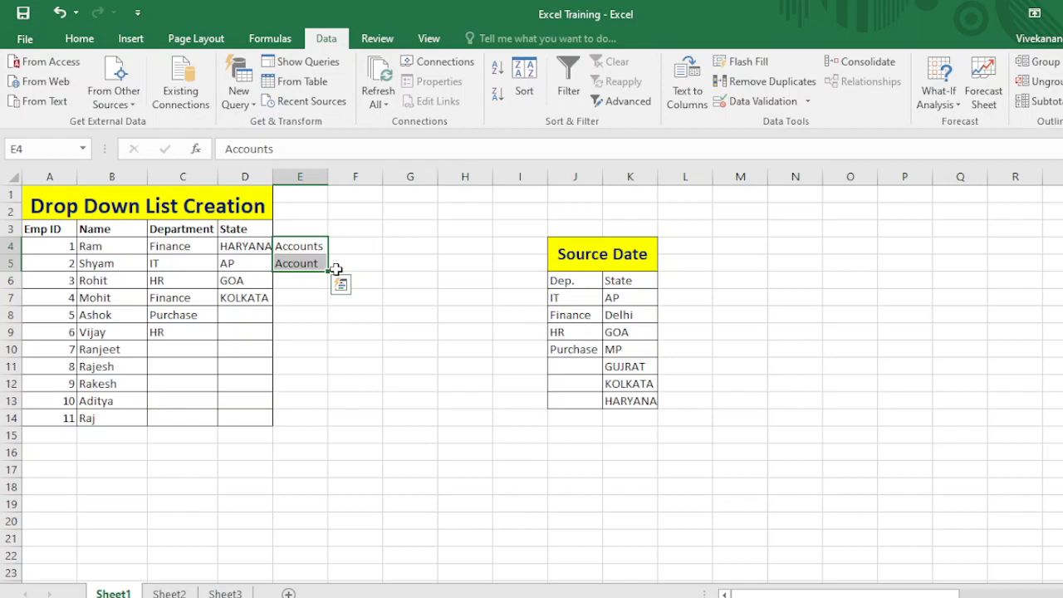
pyautogui.press('Delete')
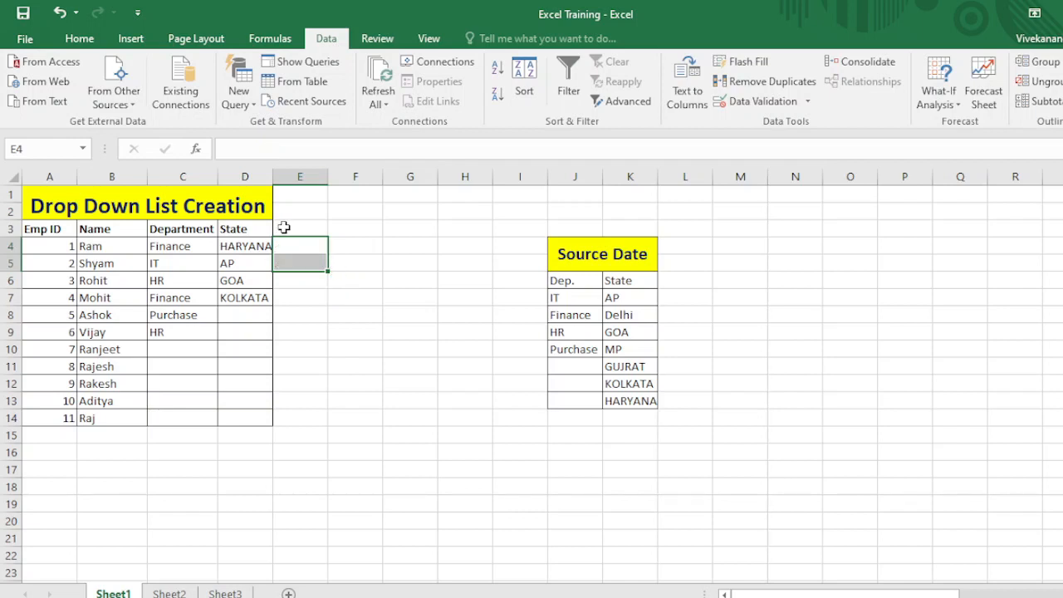
pyautogui.click(590, 259)
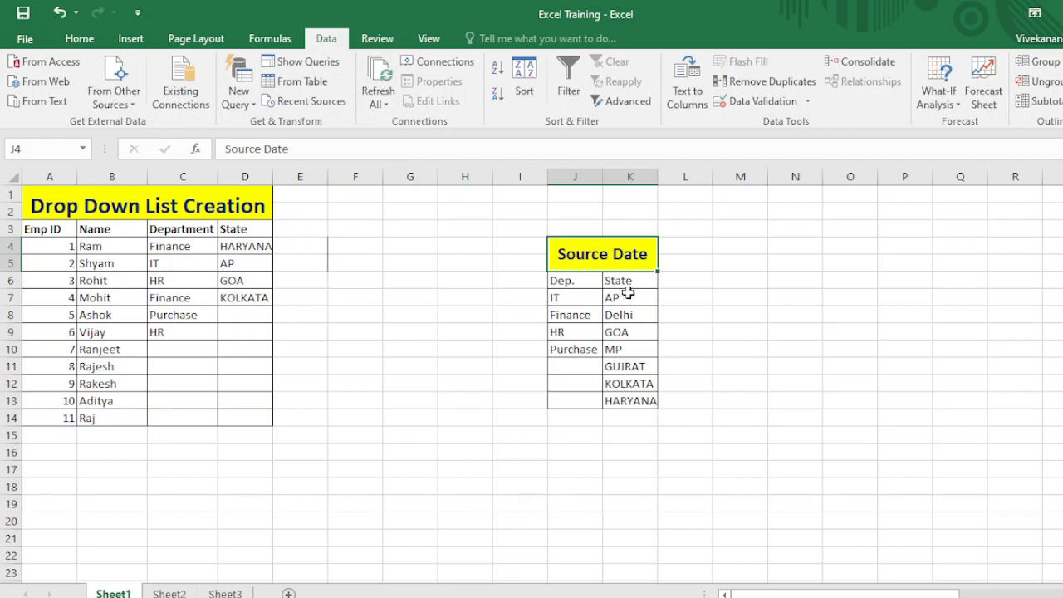
pyautogui.click(309, 226)
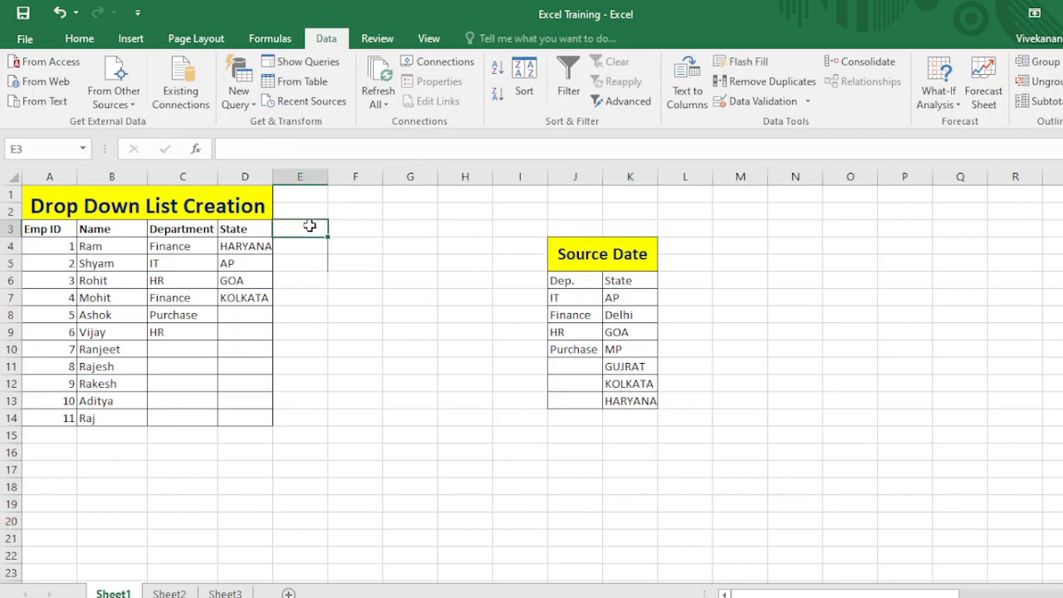
# - Insert two blank columns before the Department column and clear the shifted Department and State entries in E3:F9
pyautogui.click(182, 171)
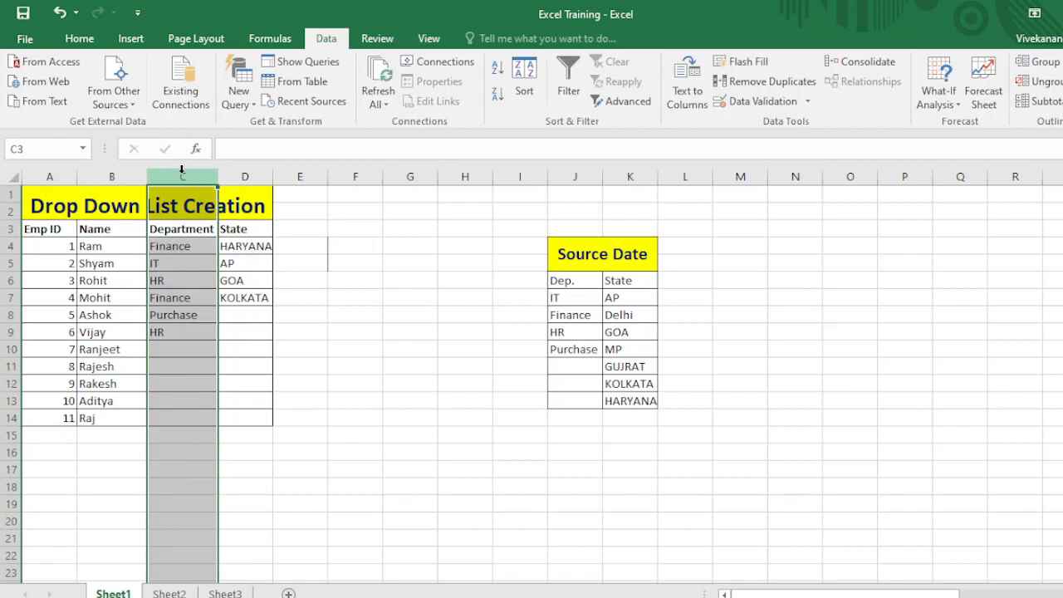
pyautogui.moveTo(212, 175); pyautogui.dragTo(226, 176)
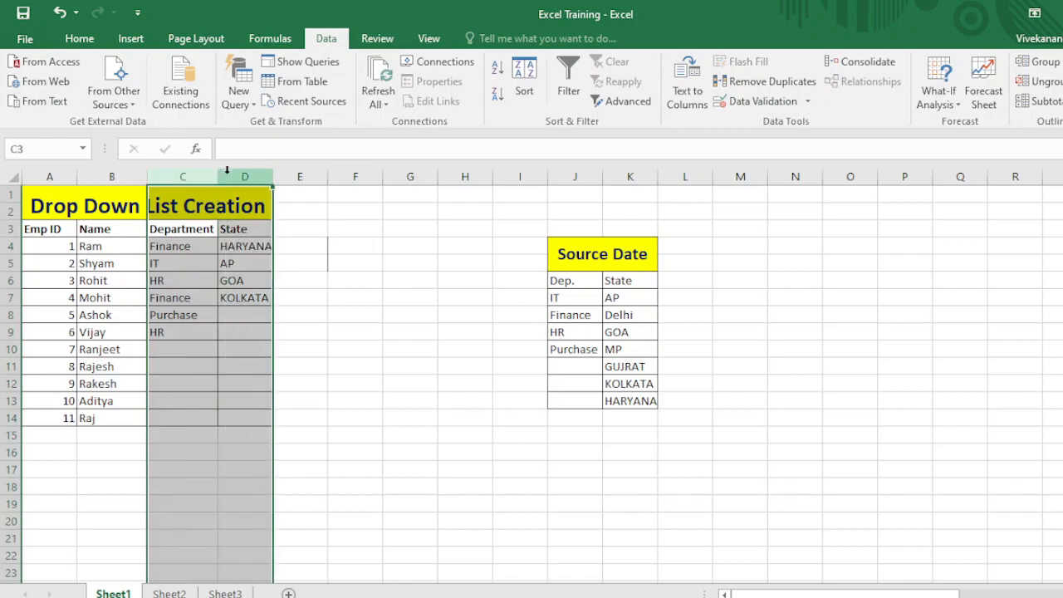
pyautogui.rightClick(228, 178)
pyautogui.click(268, 294)
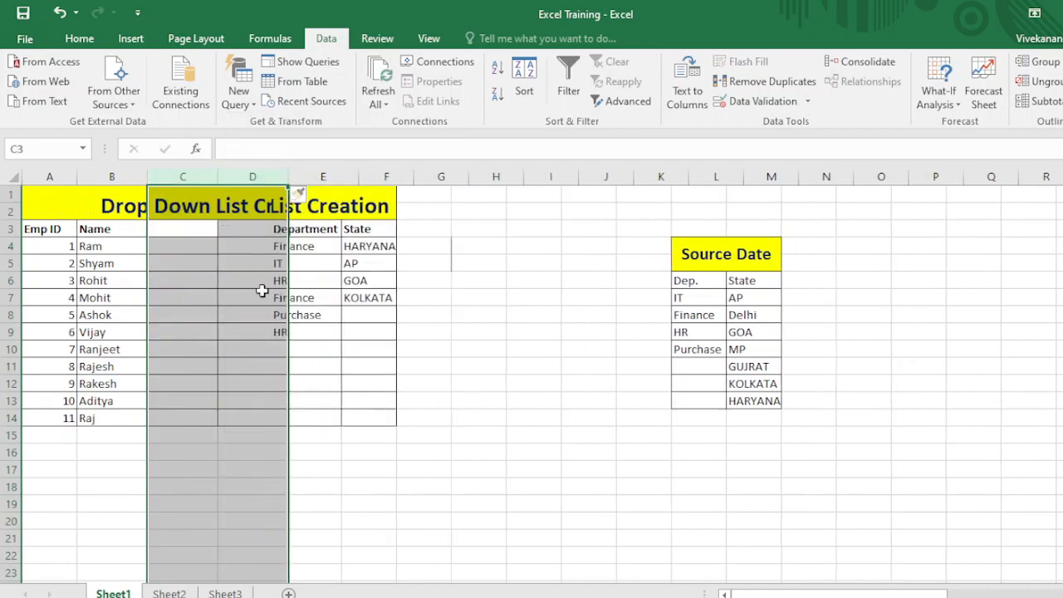
pyautogui.moveTo(302, 231); pyautogui.dragTo(366, 331)
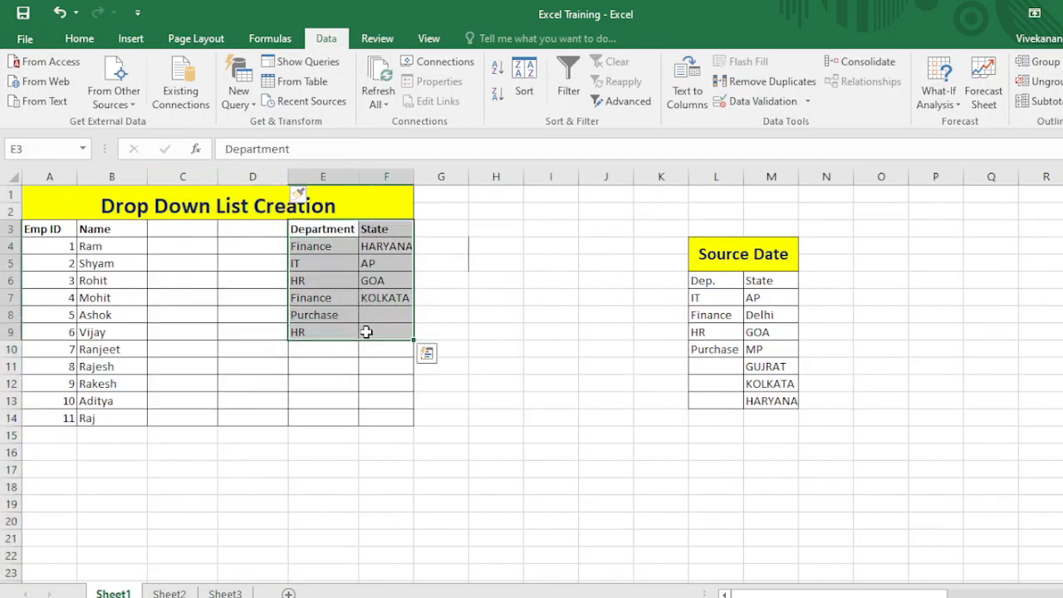
pyautogui.press('Delete')
# - Enter the column headings Department in C3 and State in D3
pyautogui.click(185, 229)
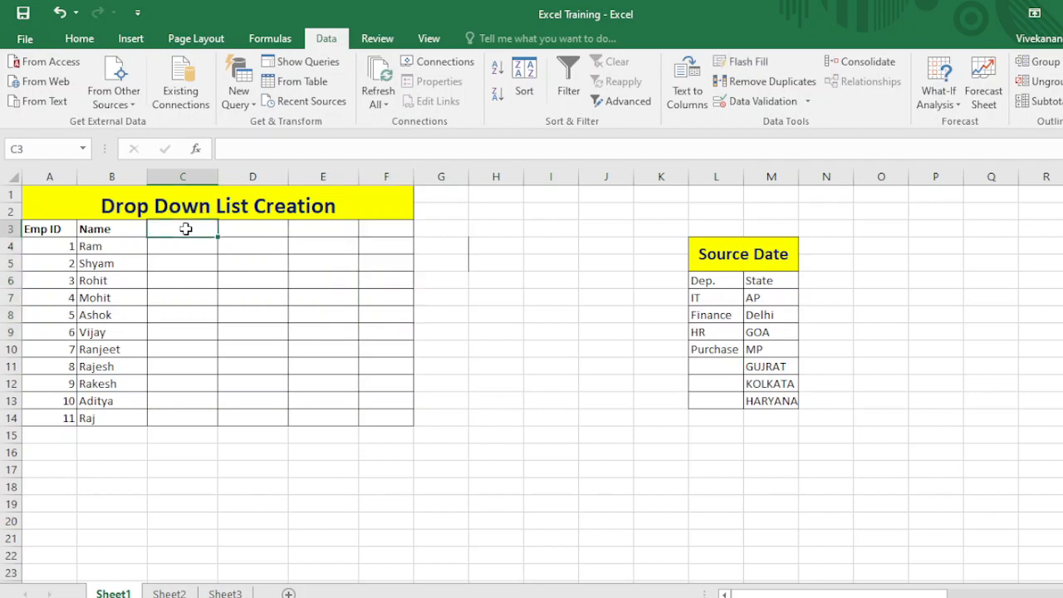
pyautogui.write('Depar')
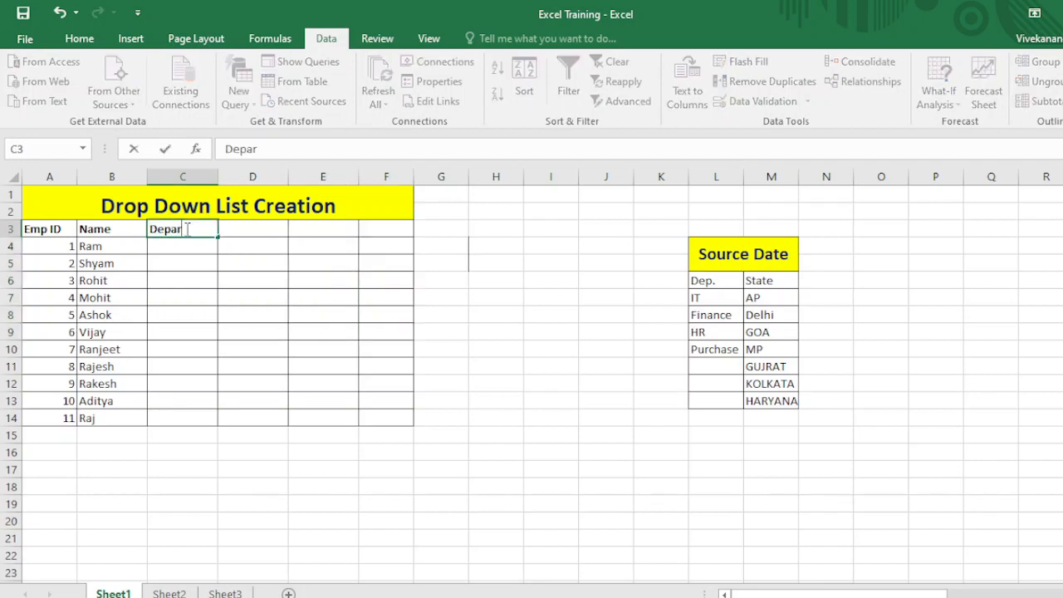
pyautogui.write('tment')
pyautogui.press('Return')
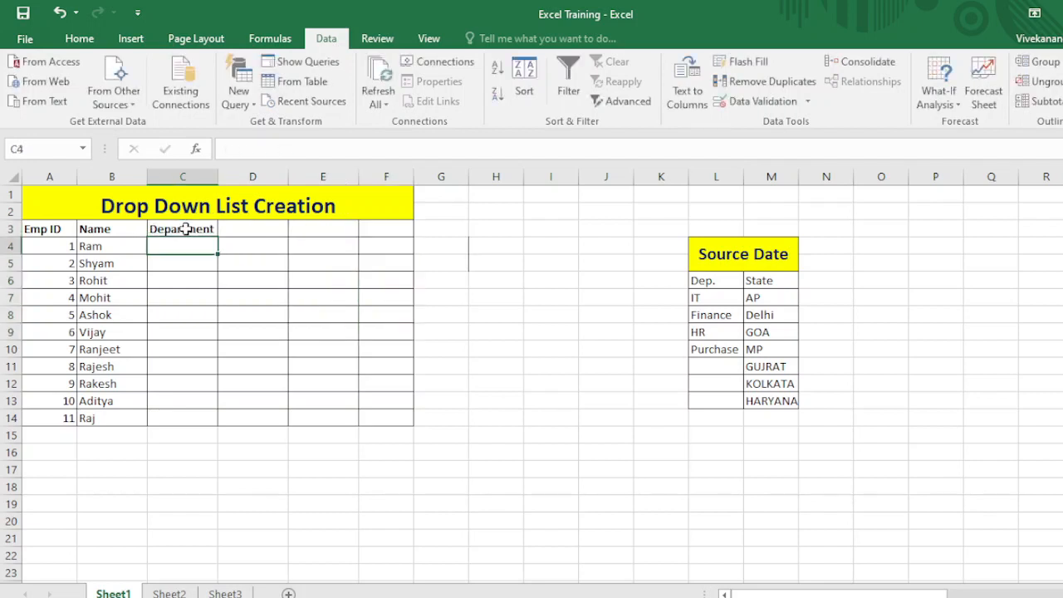
pyautogui.click(185, 230)
pyautogui.press('Right')
pyautogui.write('Stat')
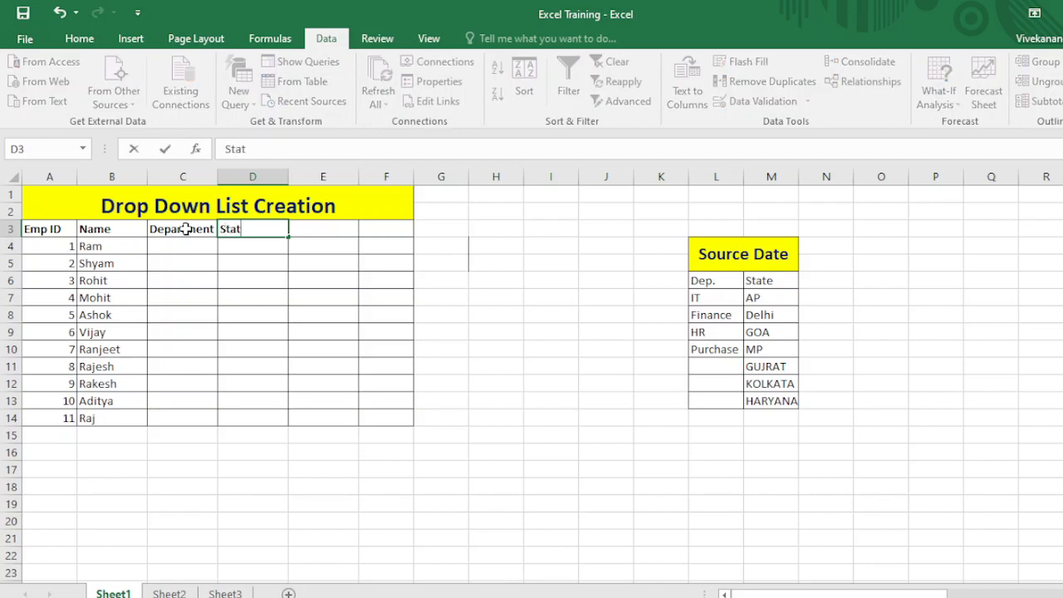
pyautogui.write('e')
pyautogui.press('Return')
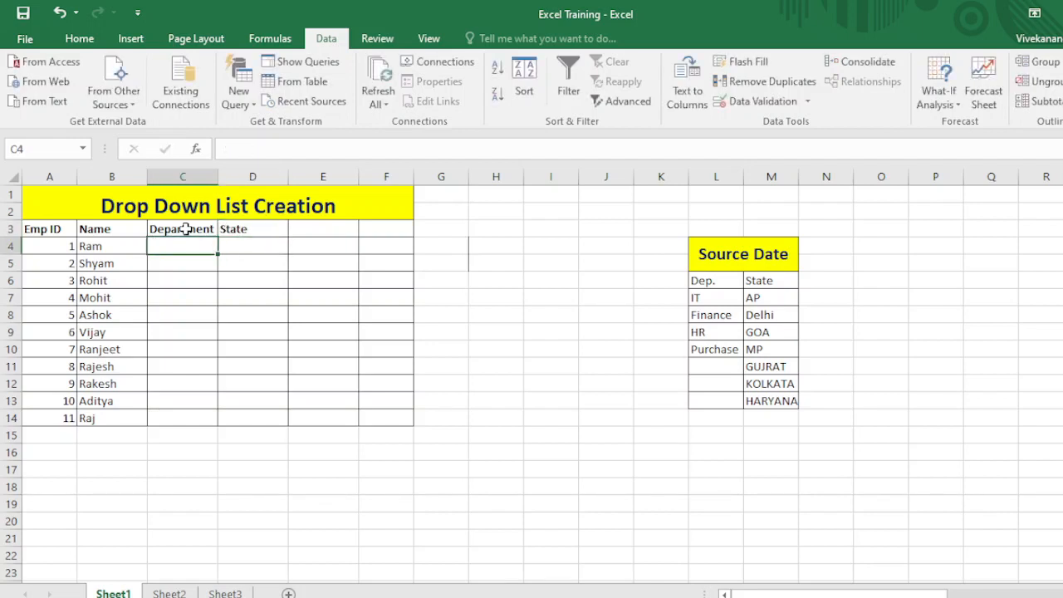
pyautogui.hotkey('shift', 'Down')
pyautogui.hotkey('shift', 'Down')
pyautogui.hotkey('shift', 'Down')
pyautogui.hotkey('shift', 'Down')
pyautogui.hotkey('shift', 'Down')
pyautogui.hotkey('shift', 'Down')
pyautogui.hotkey('shift', 'Down')
pyautogui.hotkey('shift', 'Down')
pyautogui.hotkey('shift', 'Down')
pyautogui.hotkey('shift', 'Down')
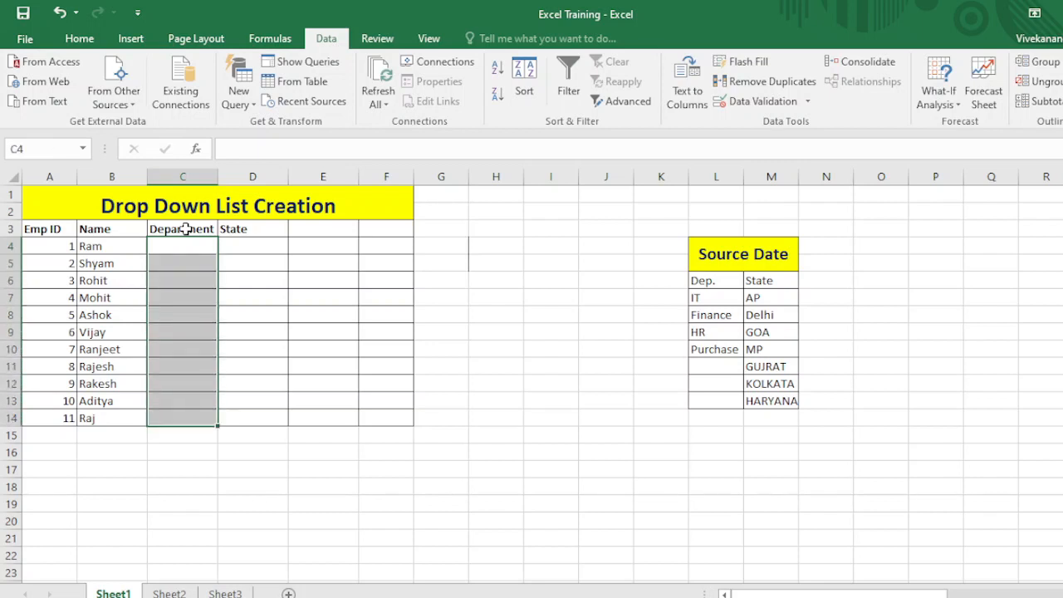
pyautogui.click(190, 180)
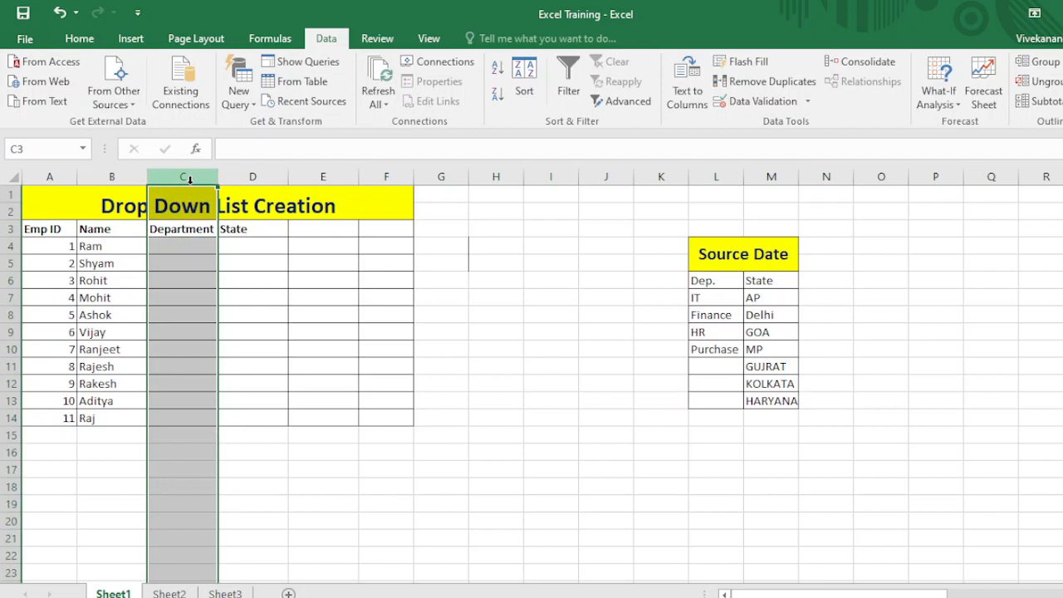
# - Apply List data validation to the Department cells C4:C14, with the source entries IT, Accounts, HR
pyautogui.click(183, 245)
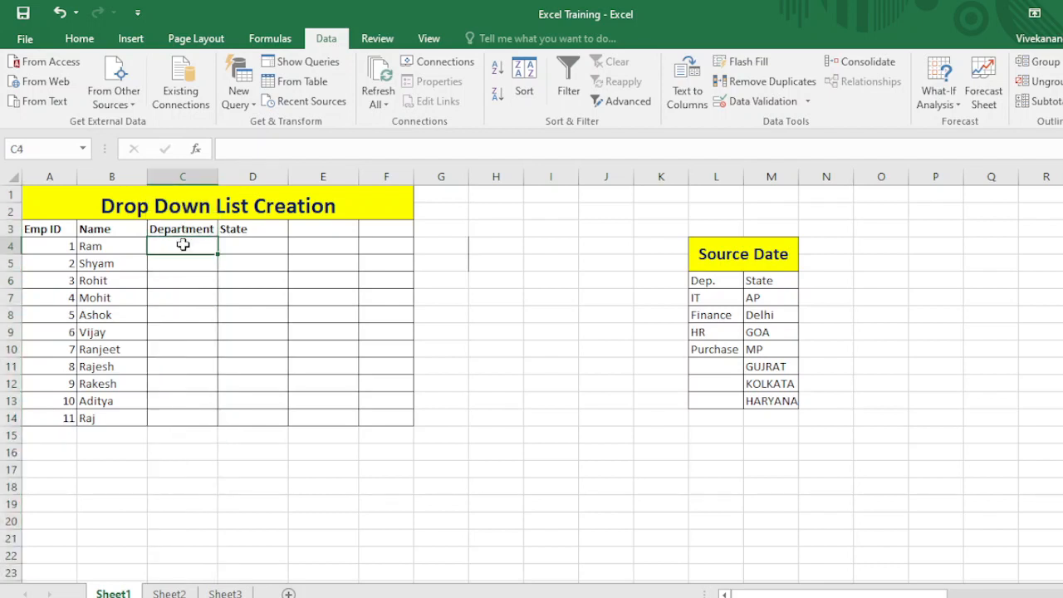
pyautogui.hotkey('shift', 'Down')
pyautogui.hotkey('shift', 'Down')
pyautogui.hotkey('shift', 'Down')
pyautogui.hotkey('shift', 'Down')
pyautogui.hotkey('shift', 'Down')
pyautogui.hotkey('shift', 'Down')
pyautogui.hotkey('shift', 'Down')
pyautogui.hotkey('shift', 'Down')
pyautogui.hotkey('shift', 'Down')
pyautogui.hotkey('shift', 'Down')
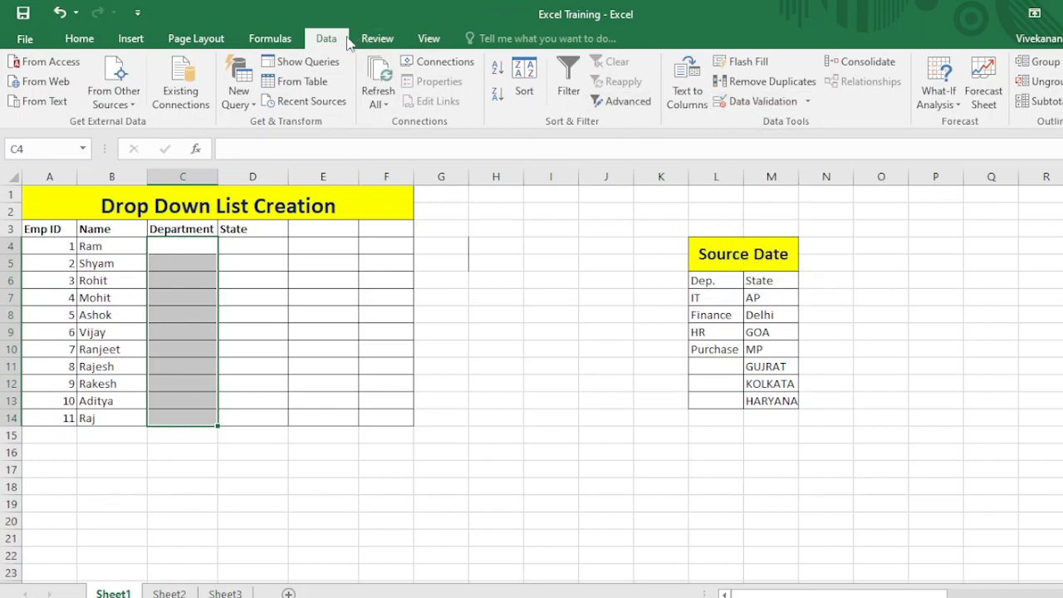
pyautogui.click(770, 103)
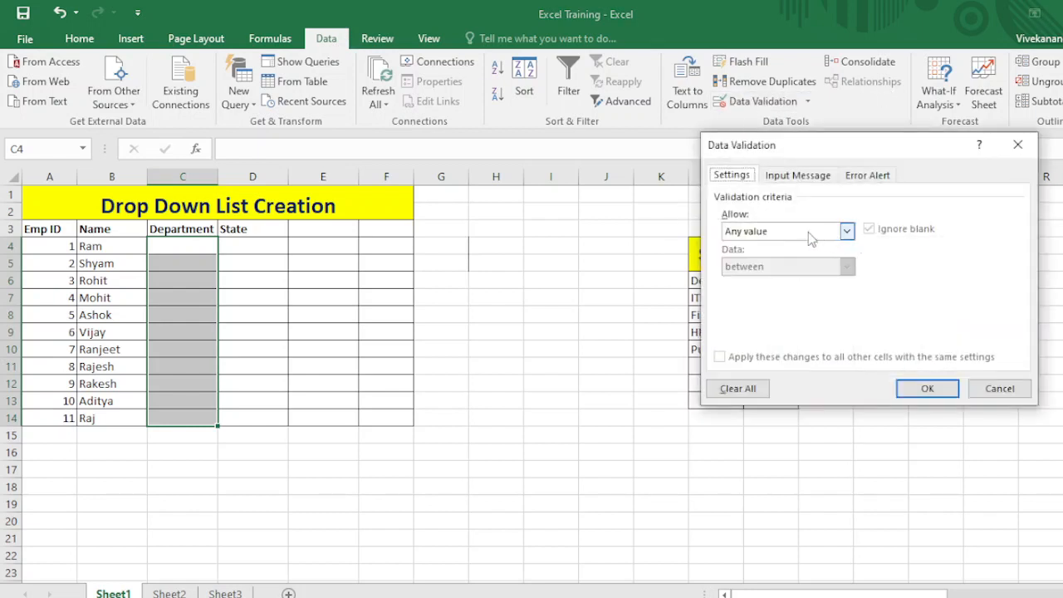
pyautogui.click(808, 232)
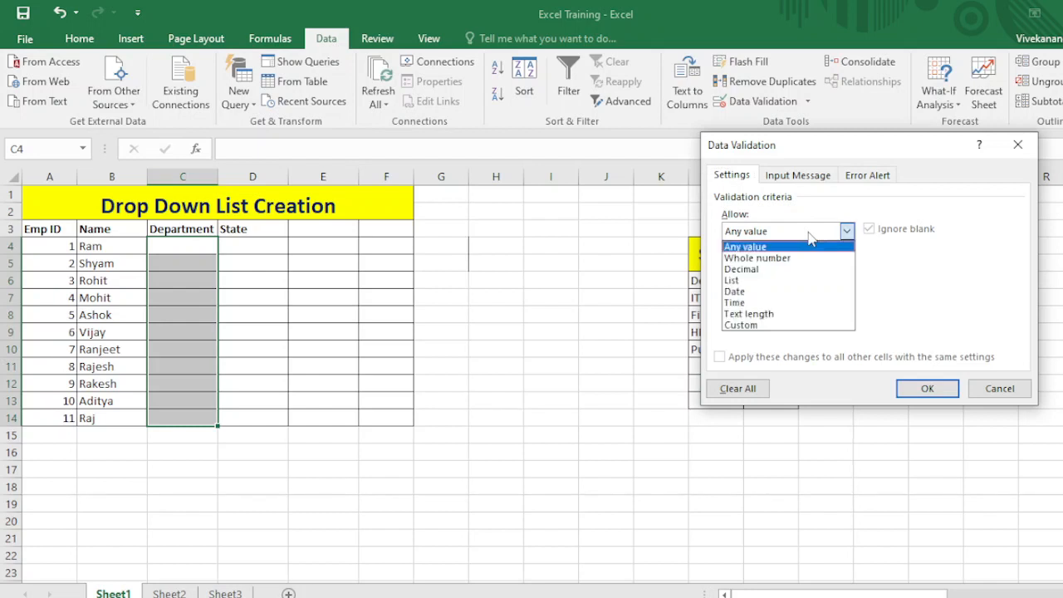
pyautogui.click(753, 282)
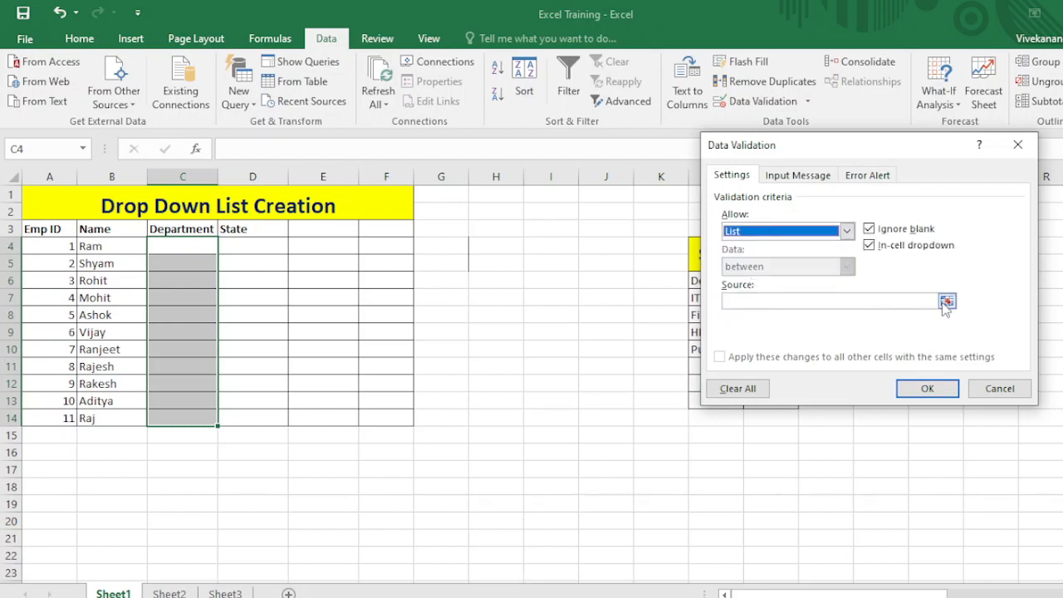
pyautogui.click(882, 303)
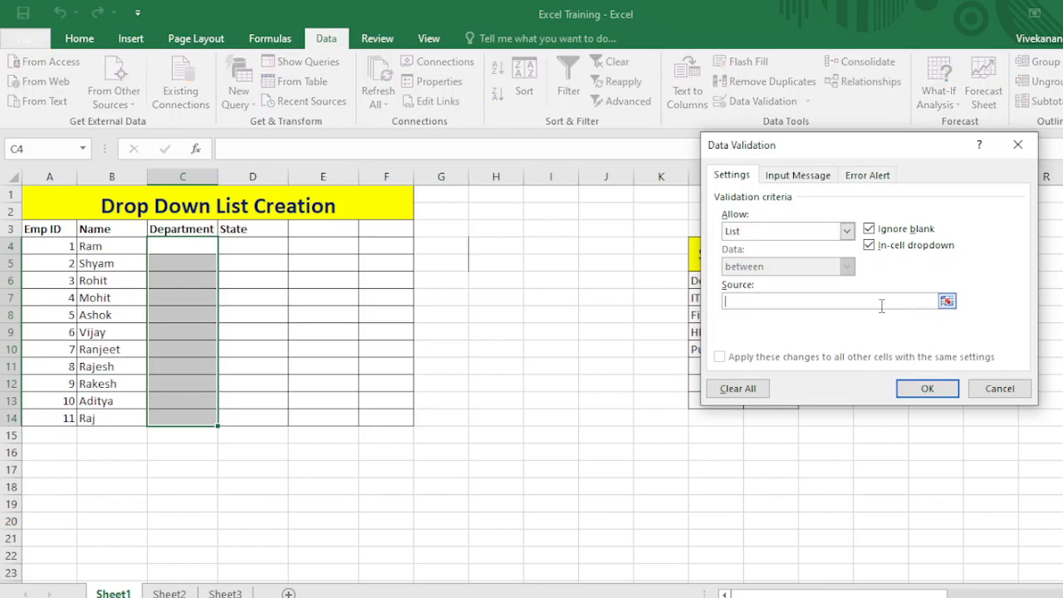
pyautogui.write('IT, Accounts, HR')
pyautogui.click(913, 382)
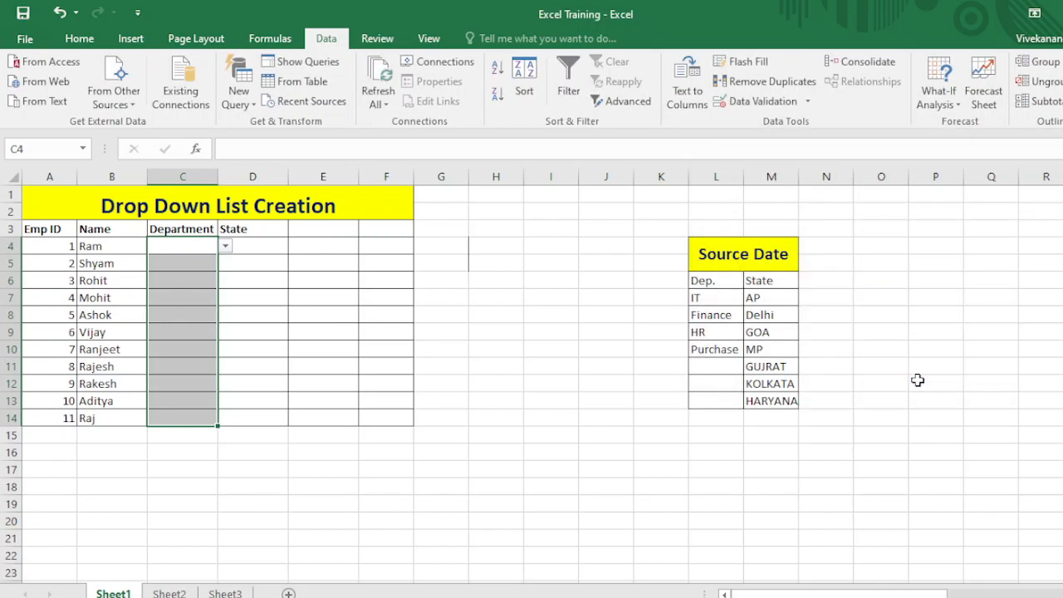
# - Check the options offered by the Department drop-down lists in C4 and C7
pyautogui.click(203, 259)
pyautogui.click(208, 246)
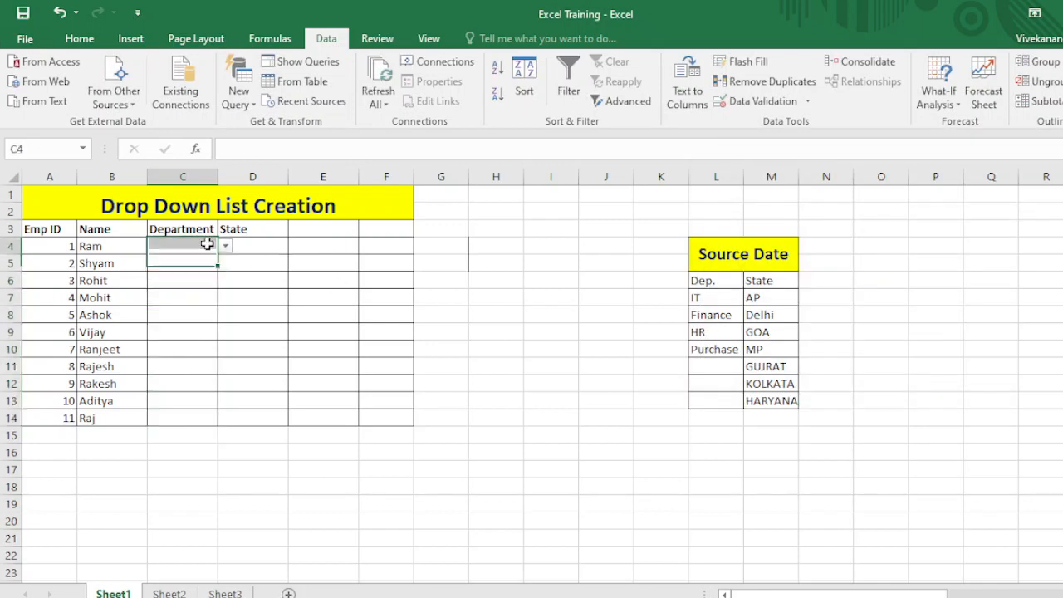
pyautogui.click(224, 246)
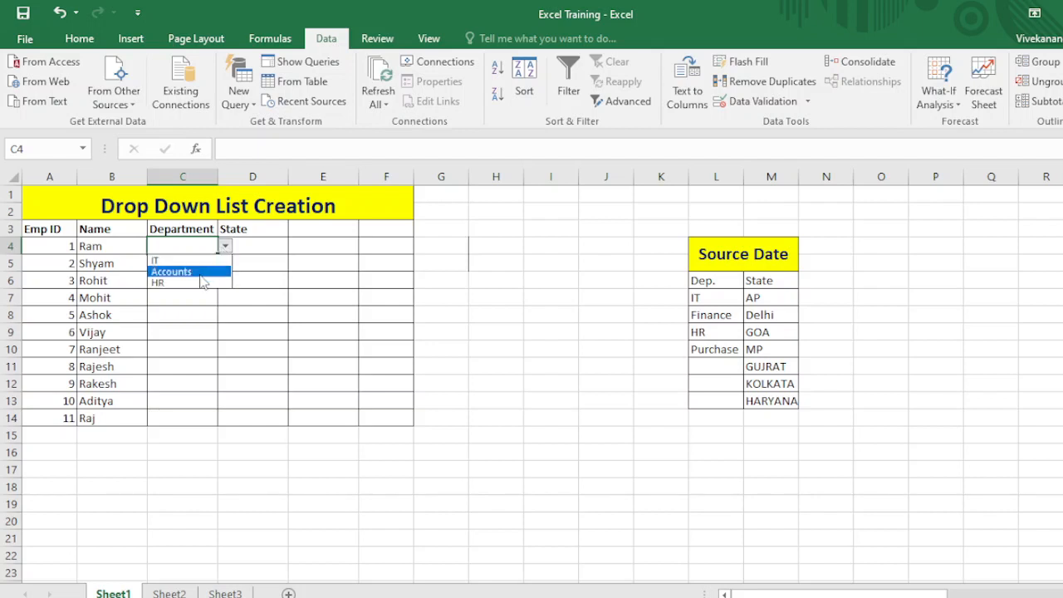
pyautogui.click(188, 296)
pyautogui.click(186, 296)
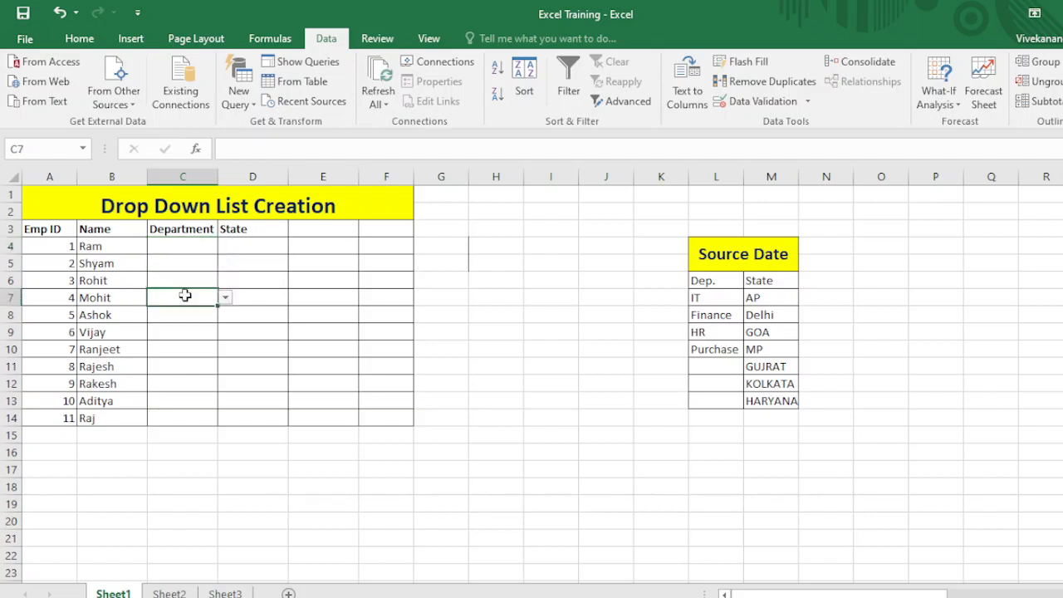
pyautogui.click(225, 297)
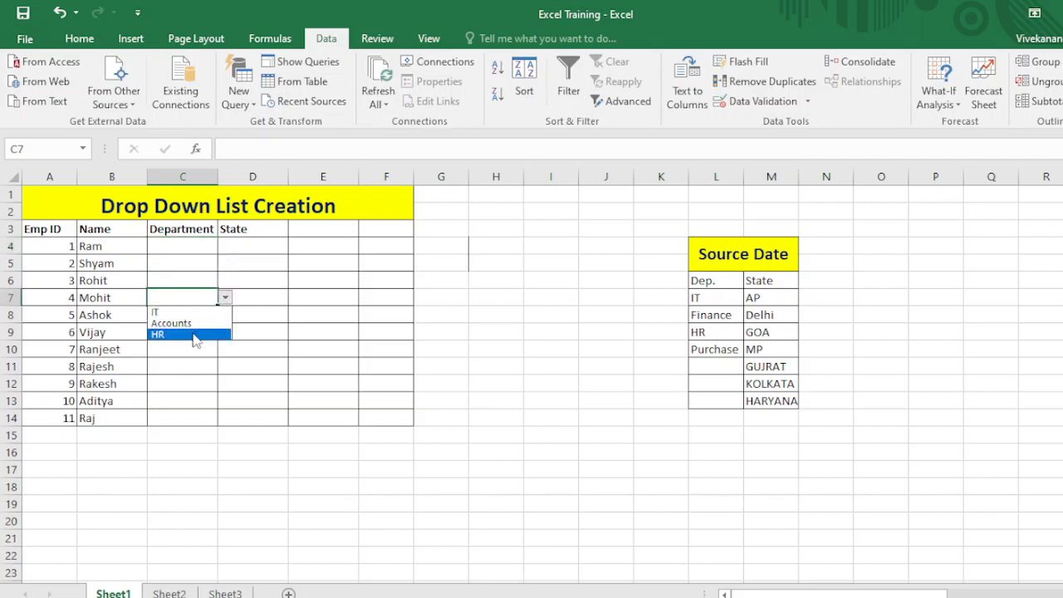
pyautogui.click(178, 312)
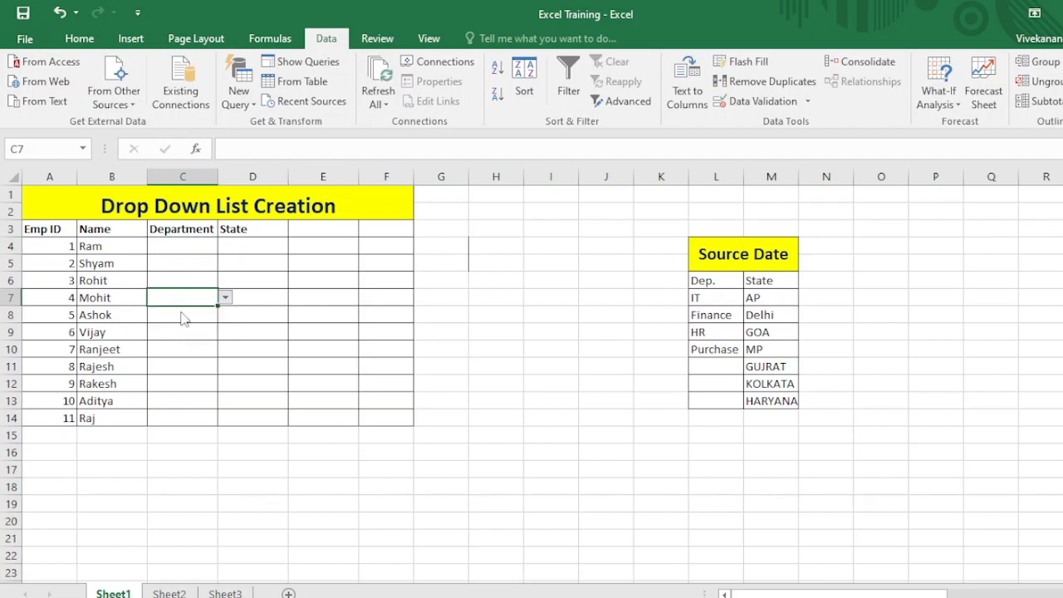
# - Try to enter HRD, a value outside the validation list, as the department in C7
pyautogui.press('Down')
pyautogui.press('Up')
pyautogui.write('HRD')
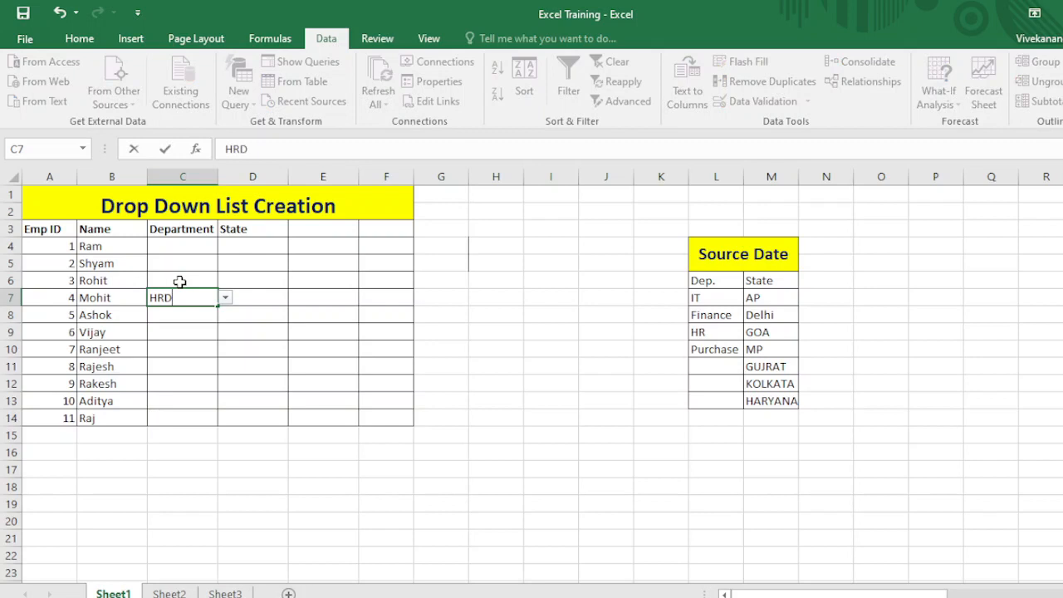
pyautogui.press('Return')
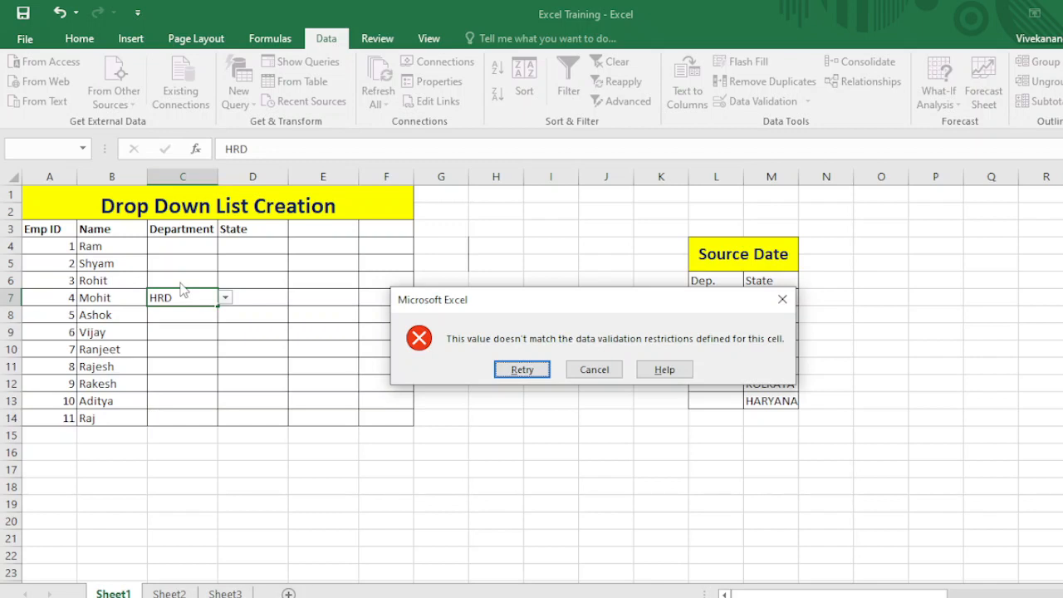
pyautogui.press('Tab')
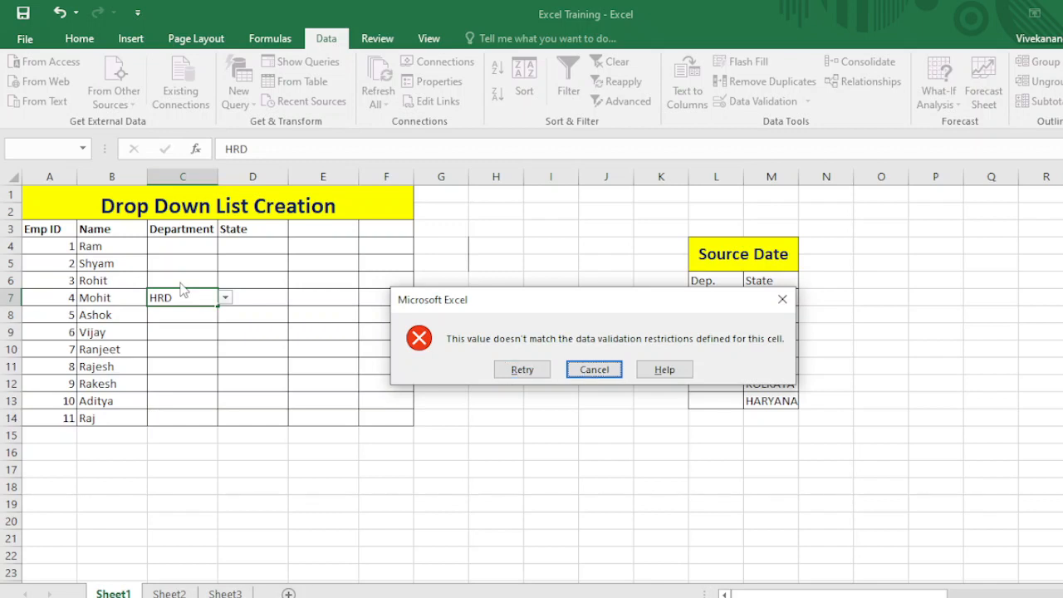
pyautogui.press('Return')
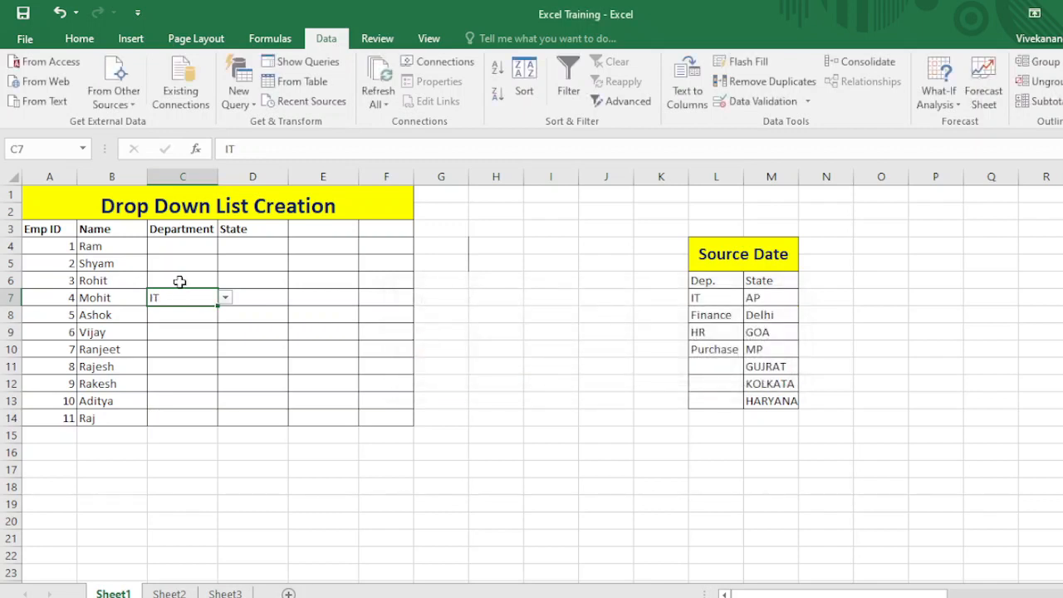
# - Enter HR as the department in C7
pyautogui.write('HR')
pyautogui.press('Return')
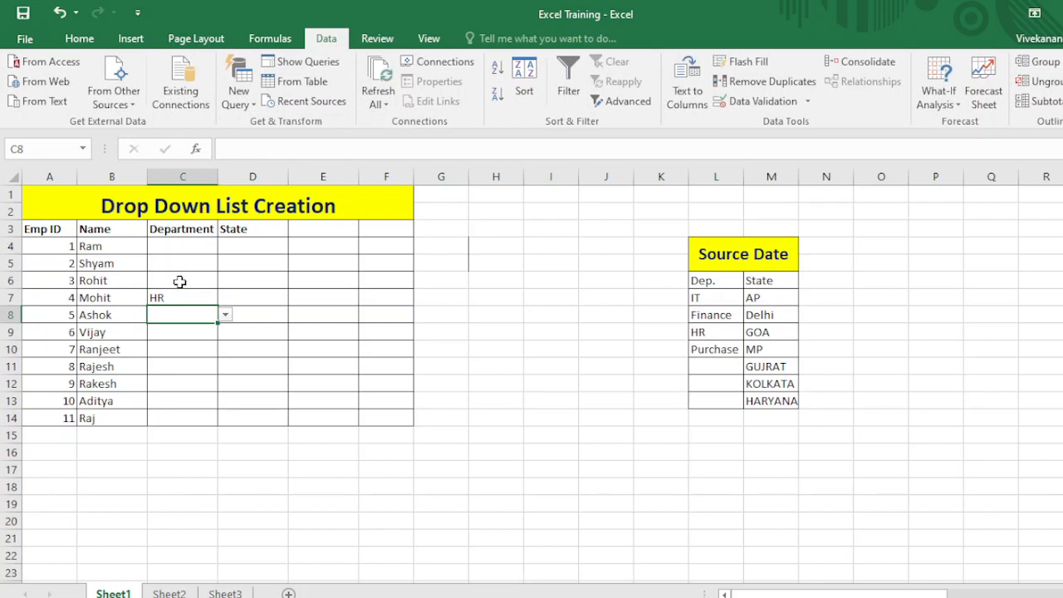
pyautogui.press('Up')
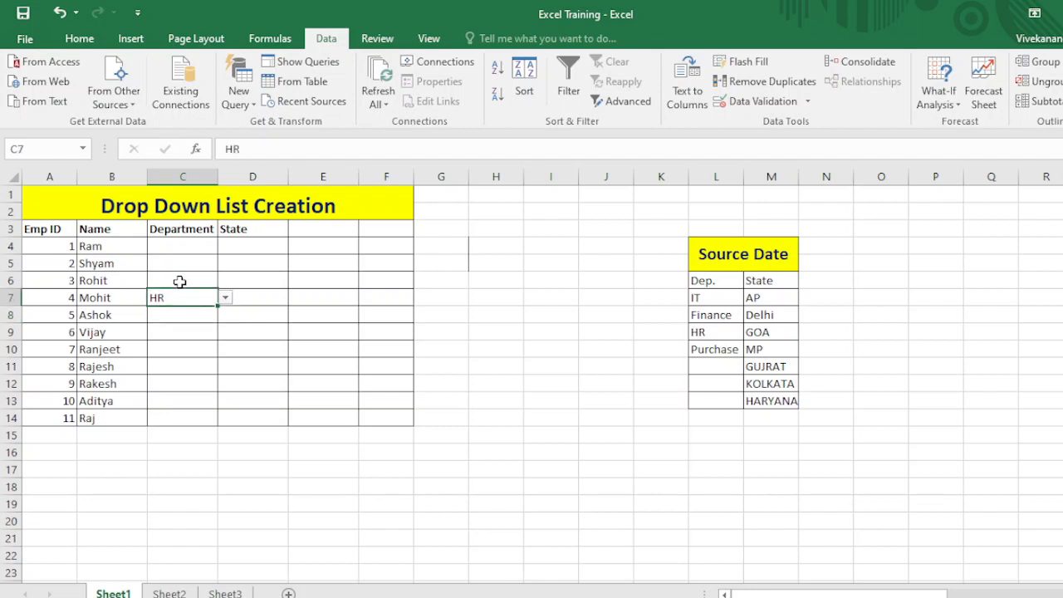
pyautogui.click(243, 248)
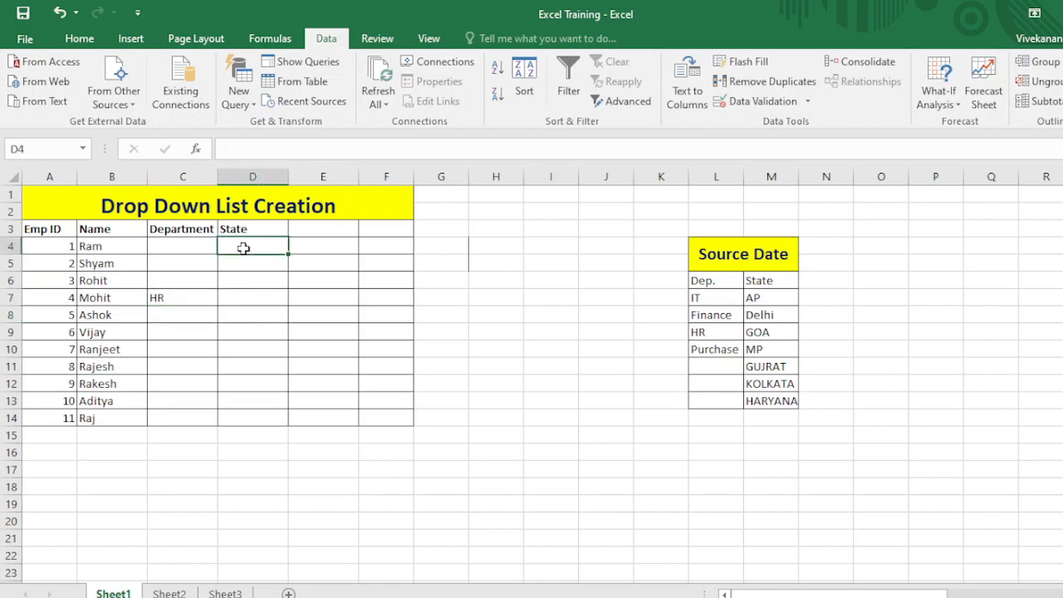
pyautogui.hotkey('ctrl', 'shift', 'Down')
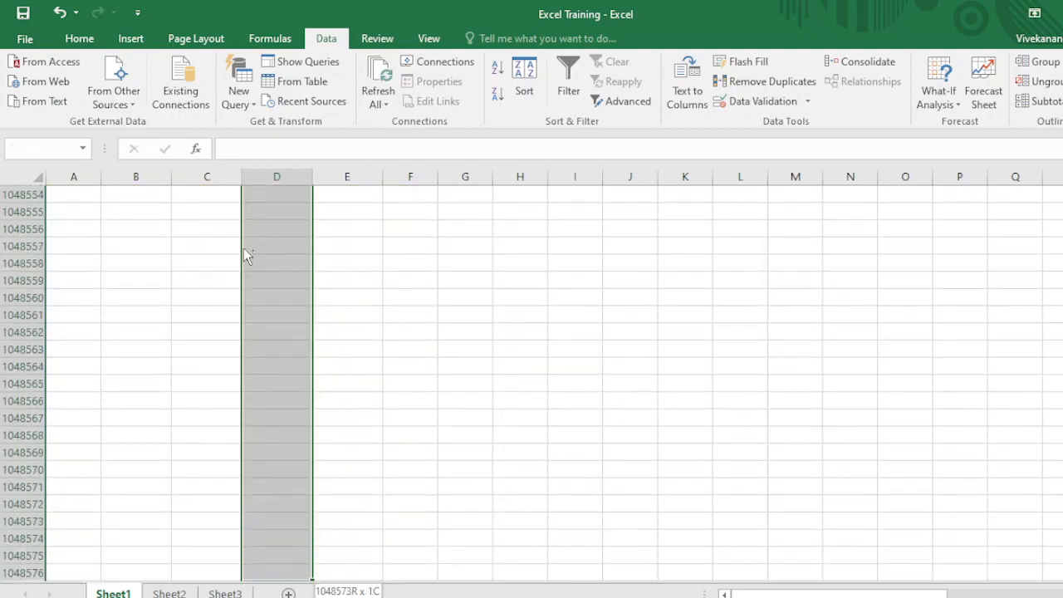
pyautogui.press('Down')
pyautogui.press('Up')
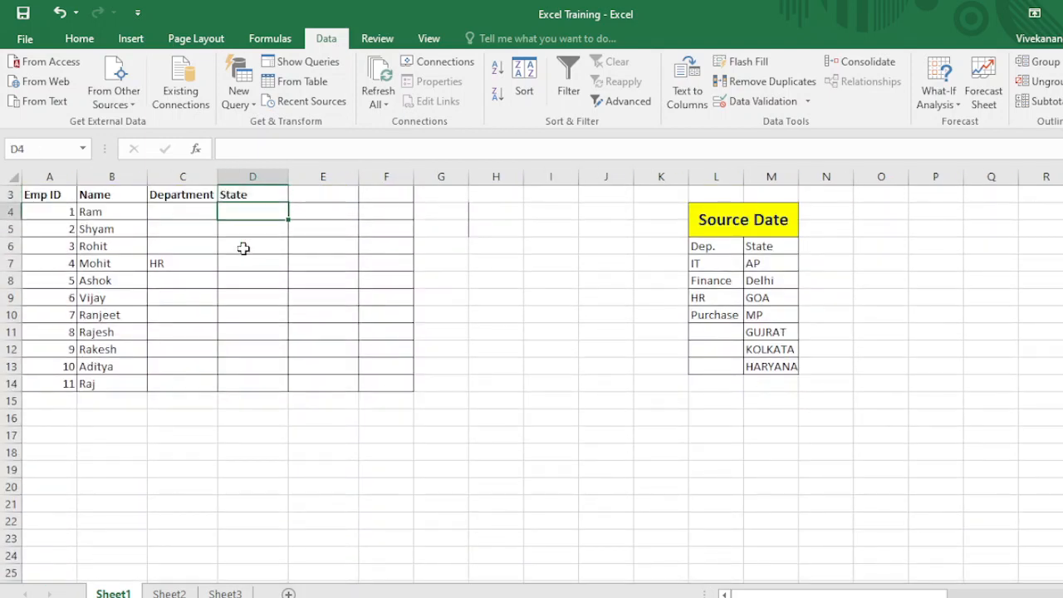
# - Apply List data validation to the State cells D4:D14, using the state names in M7:M13 as the source
pyautogui.hotkey('shift', 'Down')
pyautogui.hotkey('shift', 'Down')
pyautogui.hotkey('shift', 'Down')
pyautogui.hotkey('shift', 'Down')
pyautogui.hotkey('shift', 'Down')
pyautogui.hotkey('shift', 'Down')
pyautogui.hotkey('shift', 'Down')
pyautogui.hotkey('shift', 'Down')
pyautogui.hotkey('shift', 'Down')
pyautogui.hotkey('shift', 'Down')
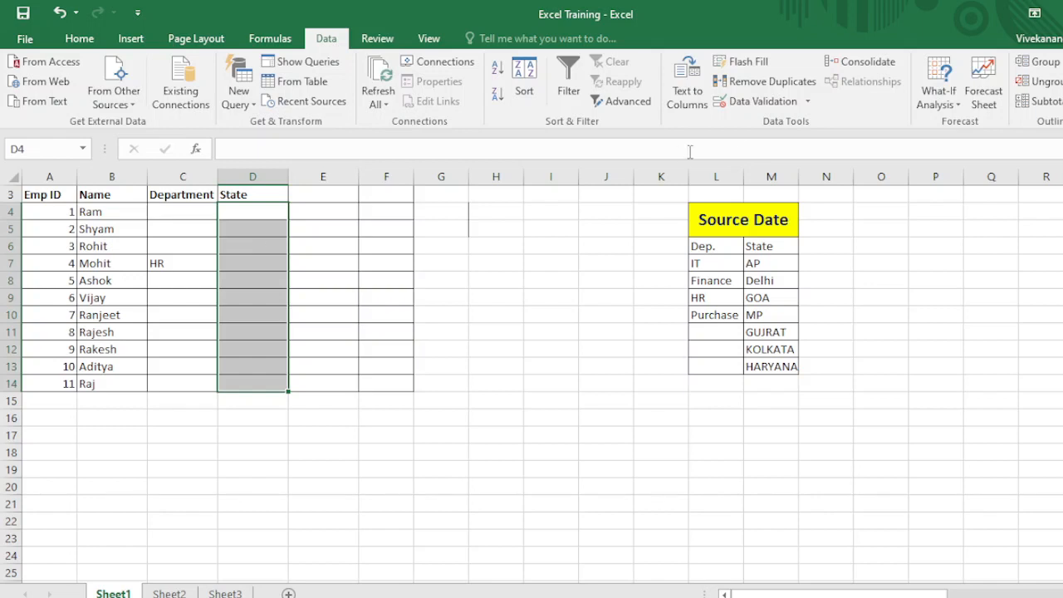
pyautogui.click(749, 108)
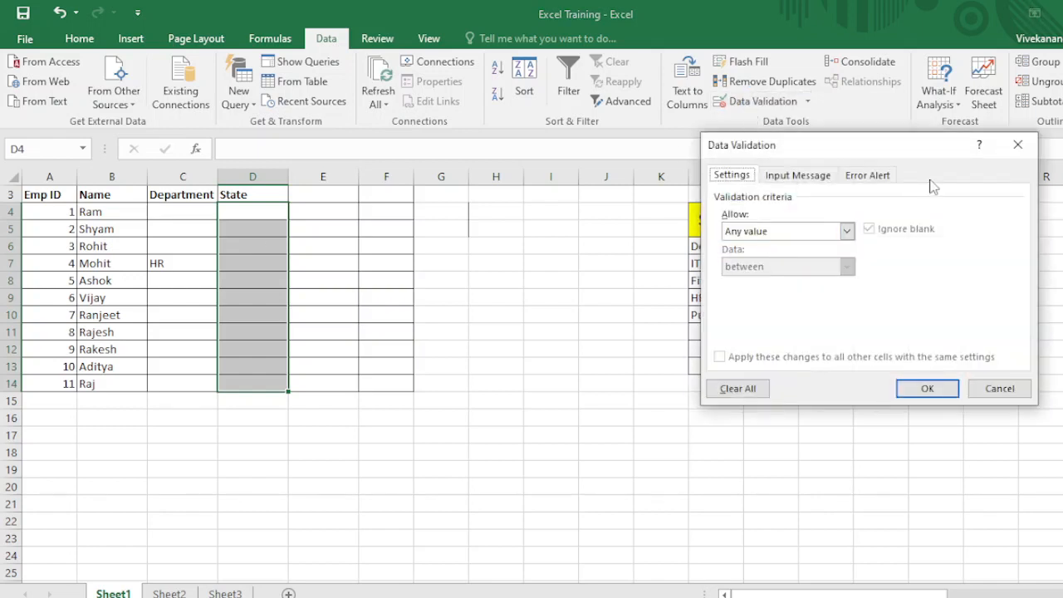
pyautogui.click(848, 232)
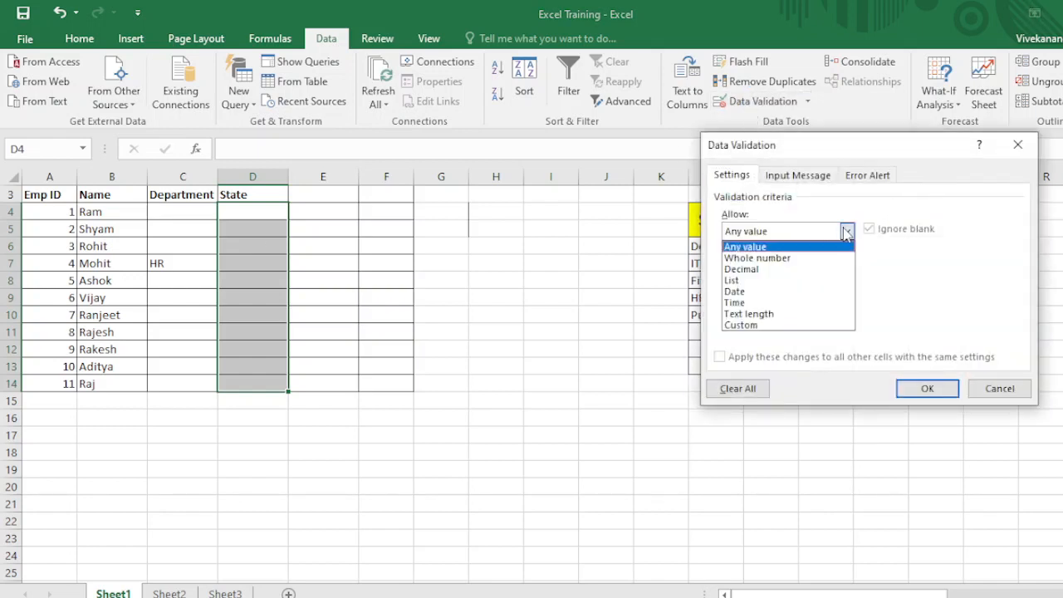
pyautogui.click(764, 282)
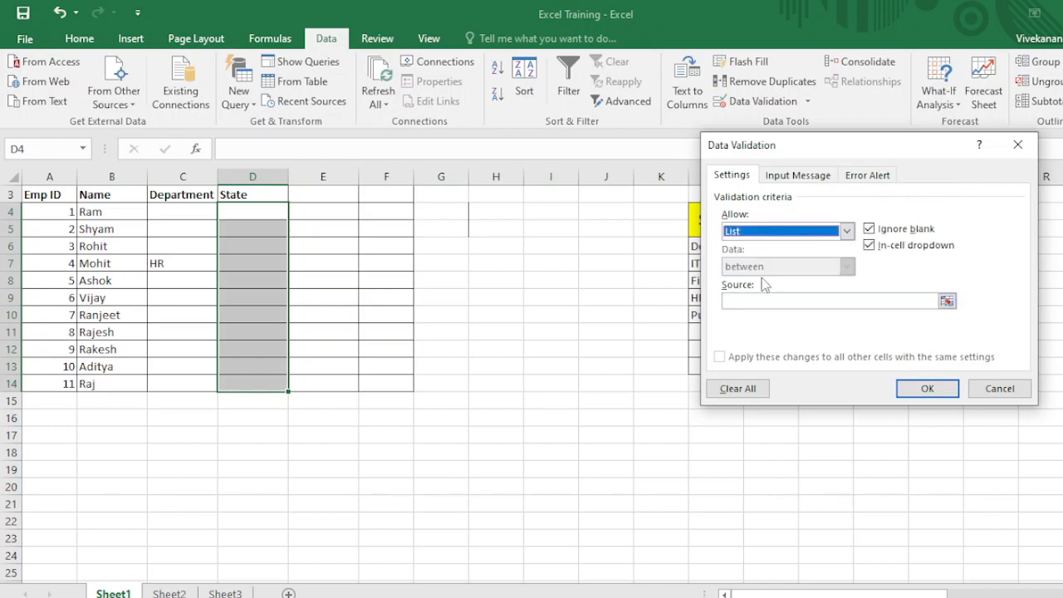
pyautogui.click(948, 302)
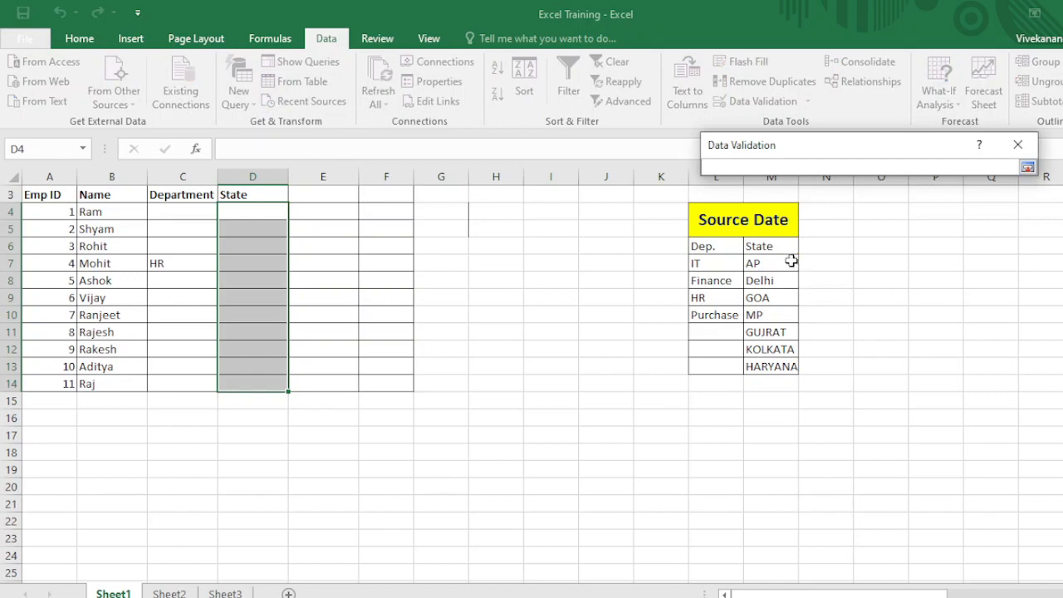
pyautogui.moveTo(766, 262); pyautogui.dragTo(771, 366)
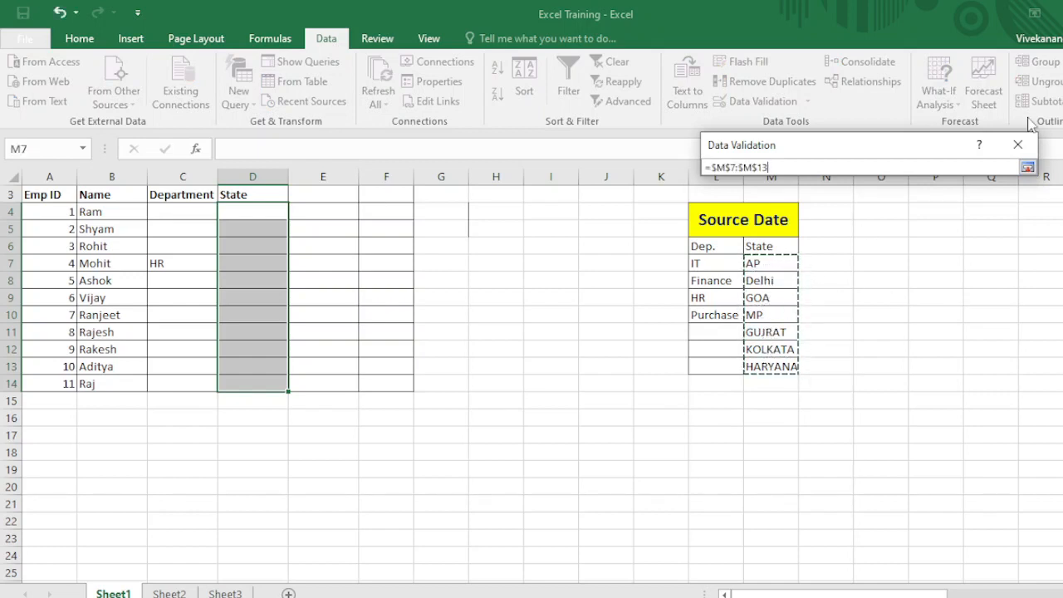
pyautogui.click(1029, 168)
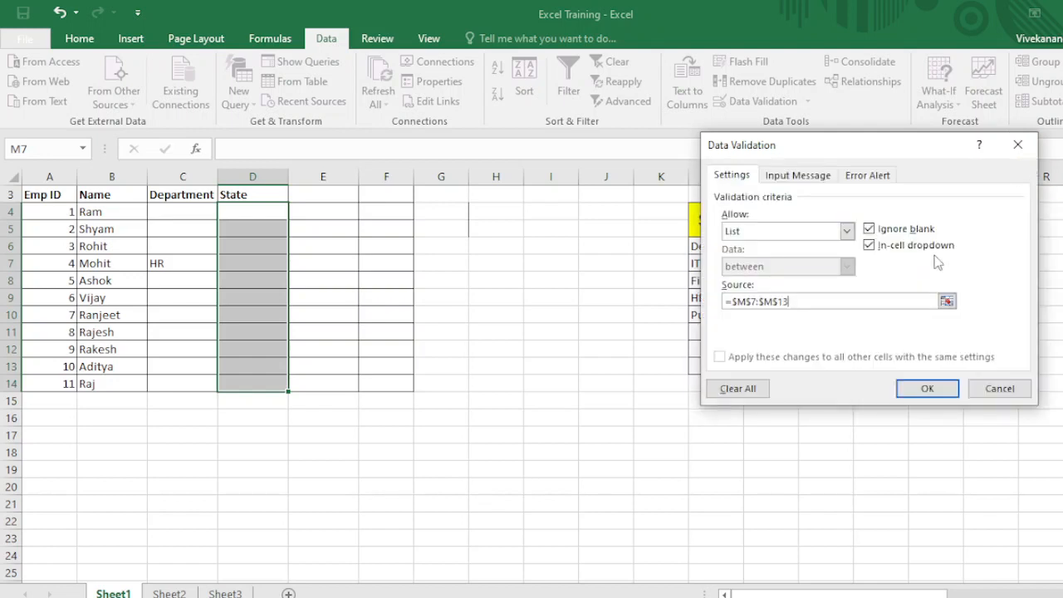
pyautogui.click(943, 390)
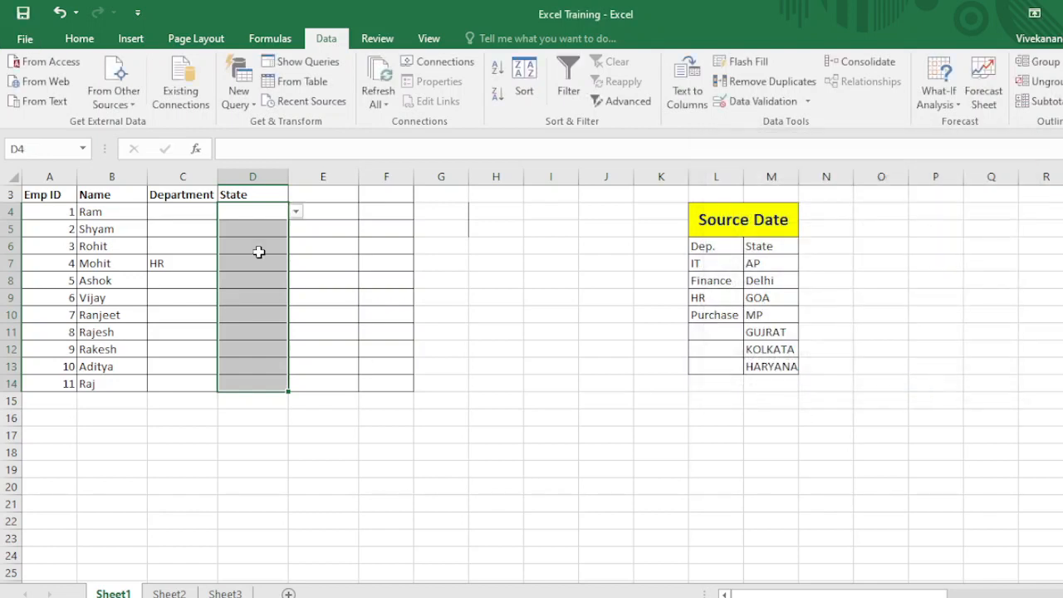
# - Choose AP from the State drop-down list in D4
pyautogui.click(260, 252)
pyautogui.moveTo(260, 251); pyautogui.dragTo(273, 211)
pyautogui.click(281, 212)
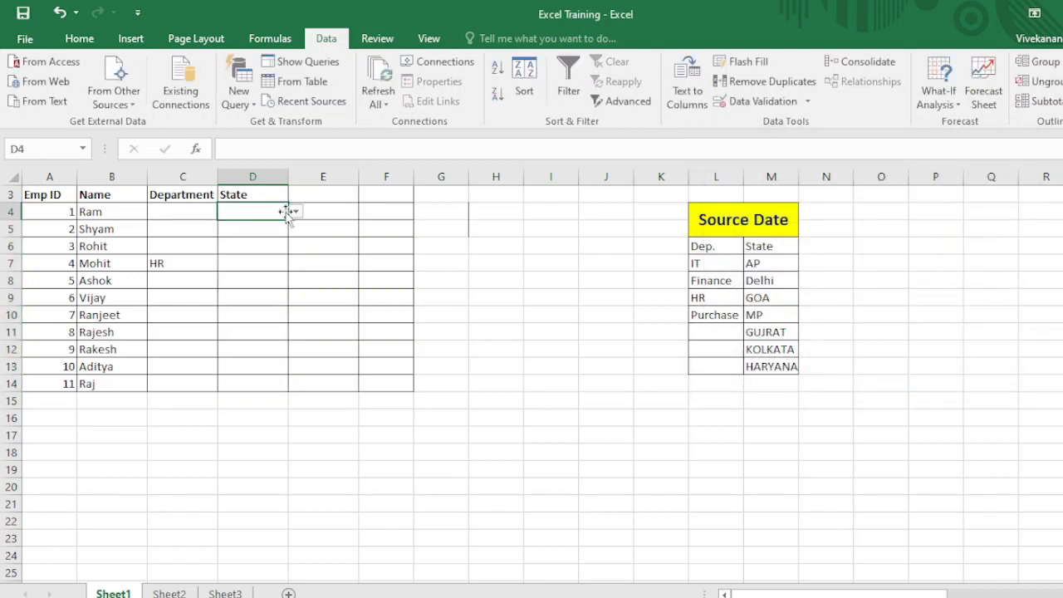
pyautogui.click(295, 213)
pyautogui.click(275, 226)
# - Set the state in D5 to MP and in D6 to Delhi
pyautogui.click(272, 229)
pyautogui.click(295, 229)
pyautogui.click(245, 275)
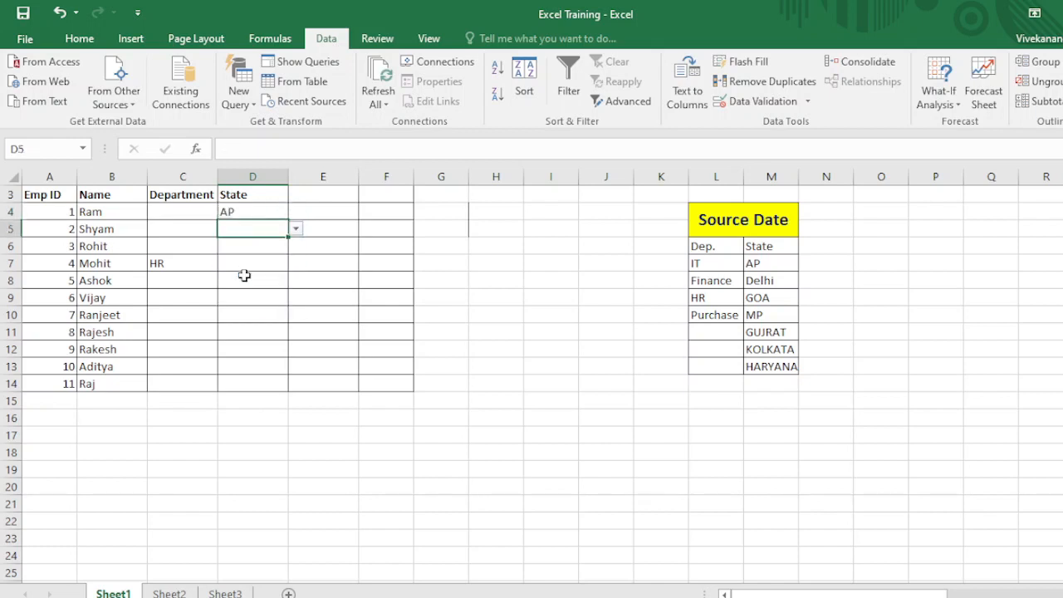
pyautogui.click(244, 276)
pyautogui.press('Up')
pyautogui.press('Up')
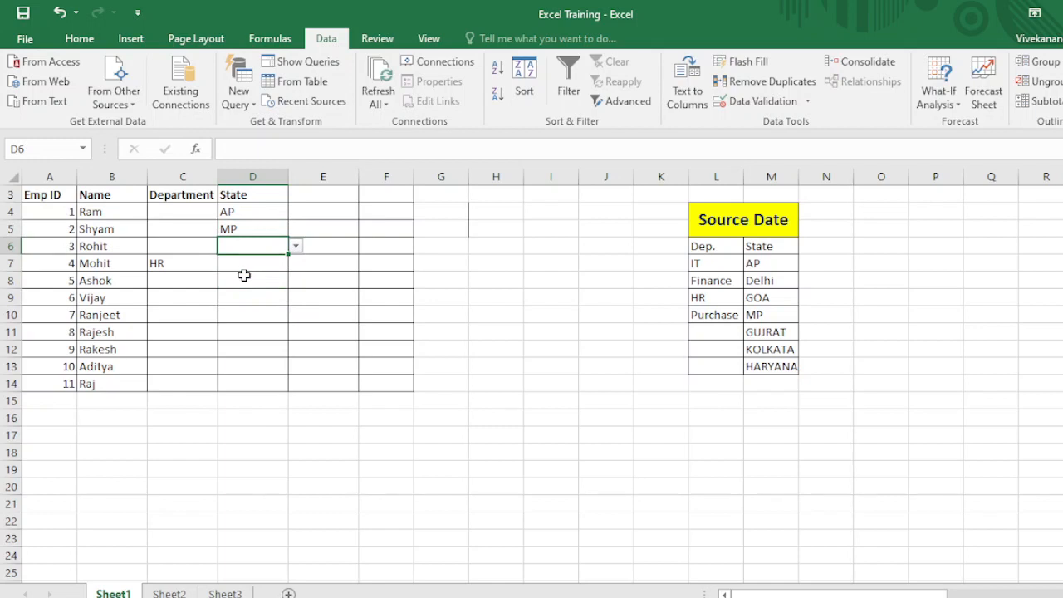
pyautogui.write('Delhi')
pyautogui.press('Return')
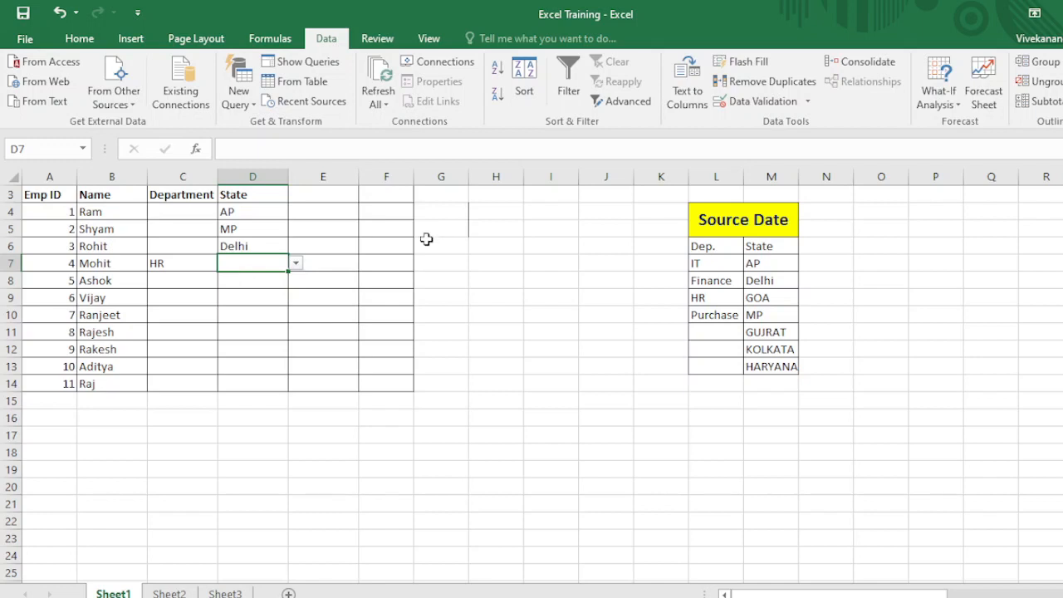
# - Check the State options offered in D7 and try to enter Maharstra, a value outside the list
pyautogui.click(297, 266)
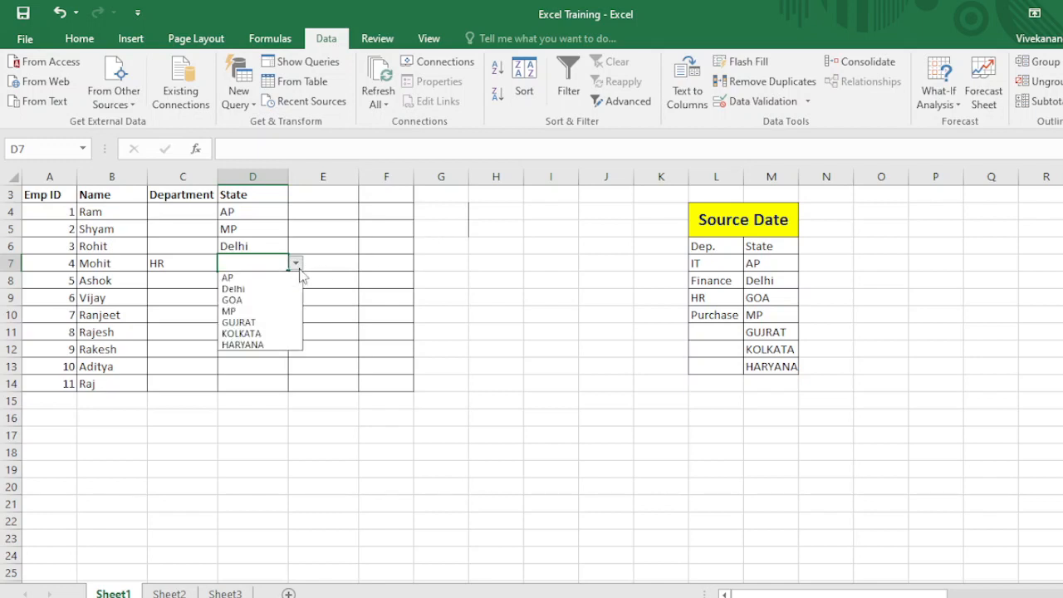
pyautogui.click(299, 269)
pyautogui.write('Maharstra')
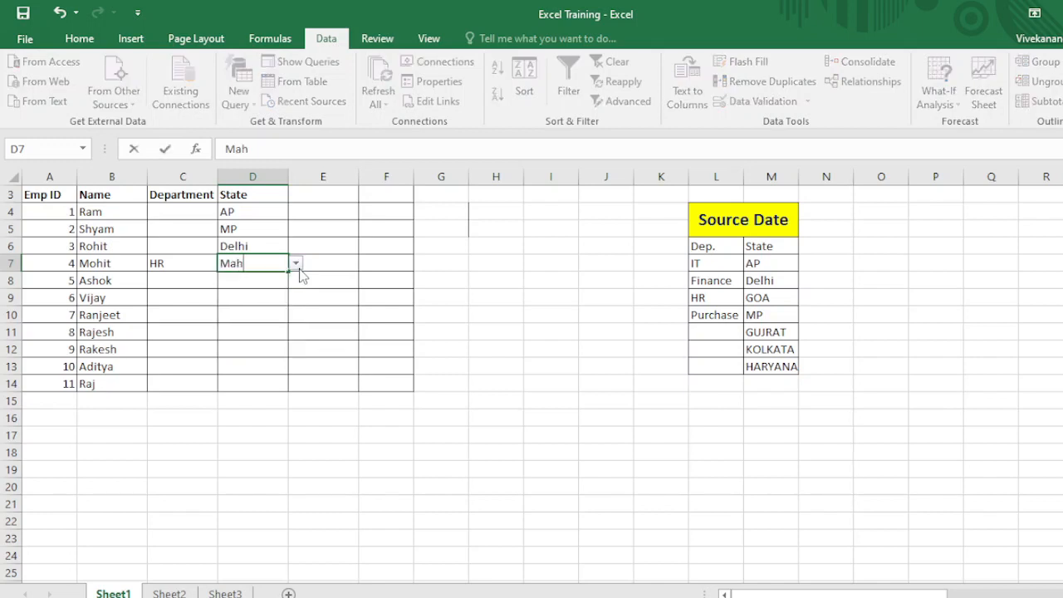
pyautogui.press('Return')
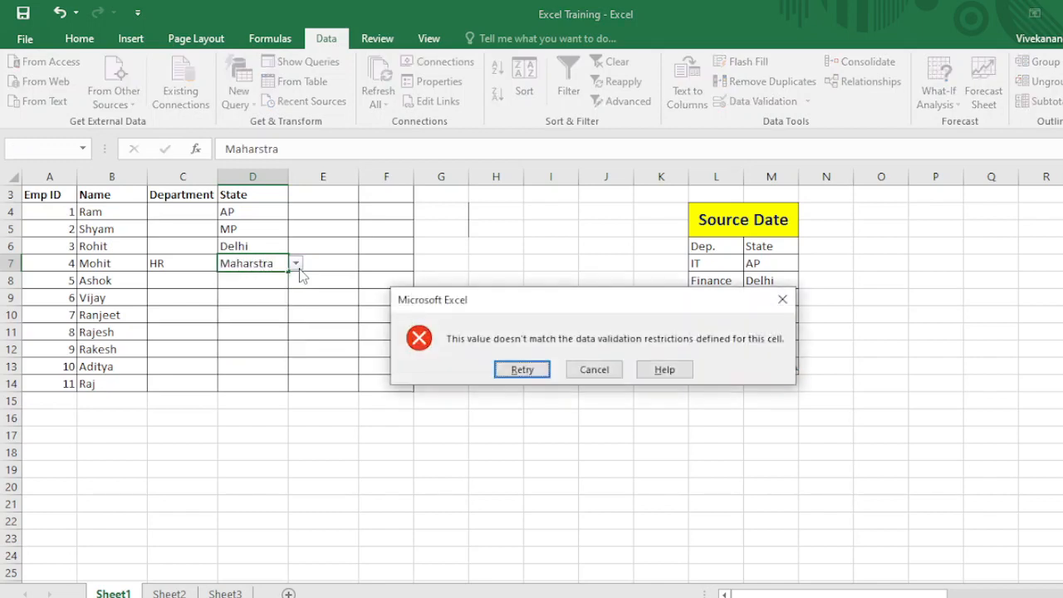
pyautogui.press('Tab')
pyautogui.press('Return')
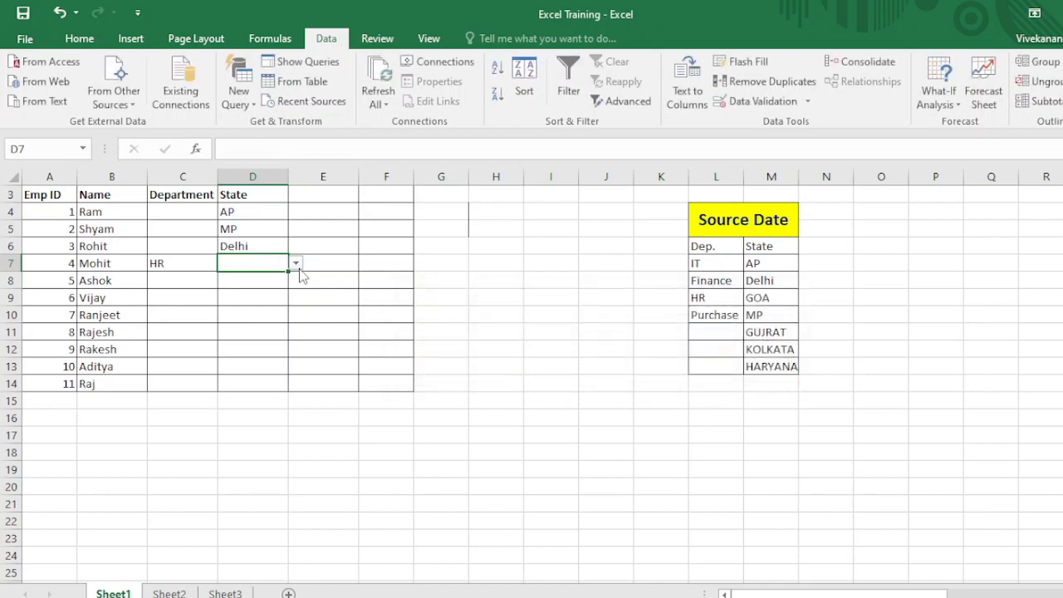
# - Choose GUJRAT from the State drop-down list in D7
pyautogui.click(295, 264)
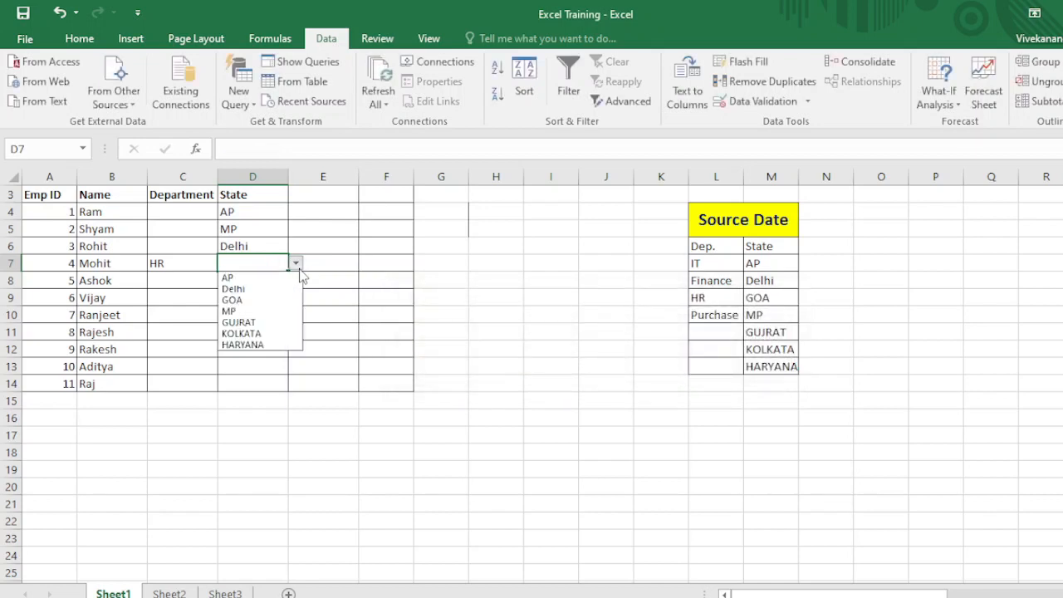
pyautogui.click(272, 323)
pyautogui.press('Return')
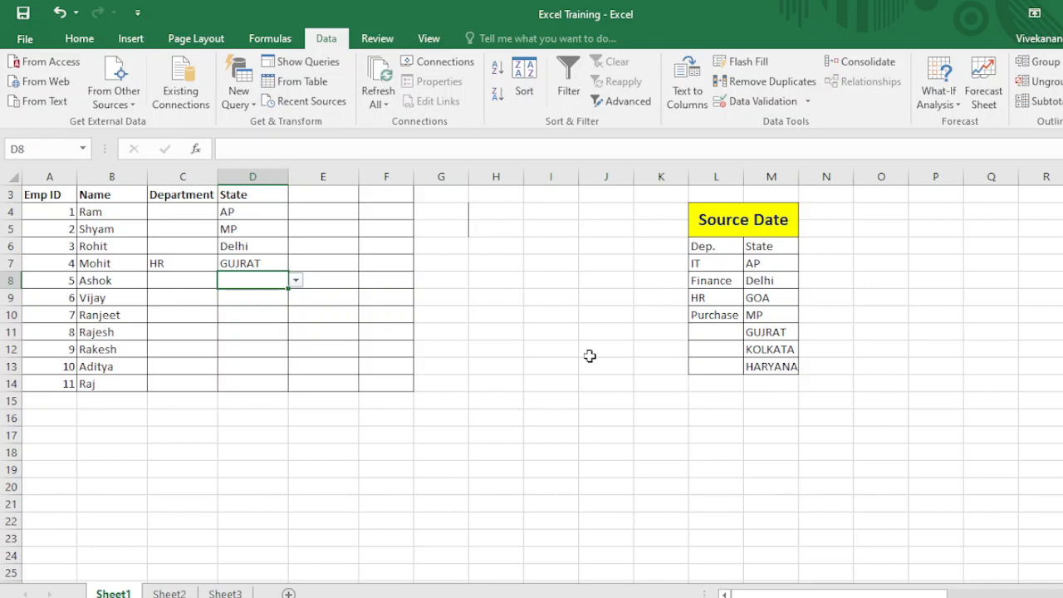
# - Enter IT as the department in C4 and C5
pyautogui.click(166, 212)
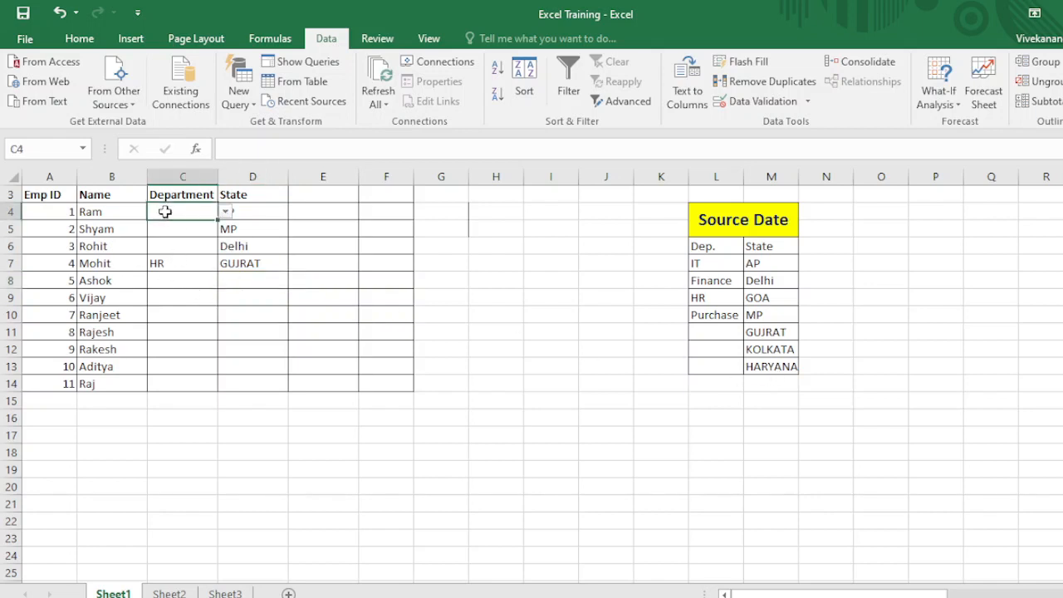
pyautogui.write('IT')
pyautogui.press('Return')
pyautogui.write('IT')
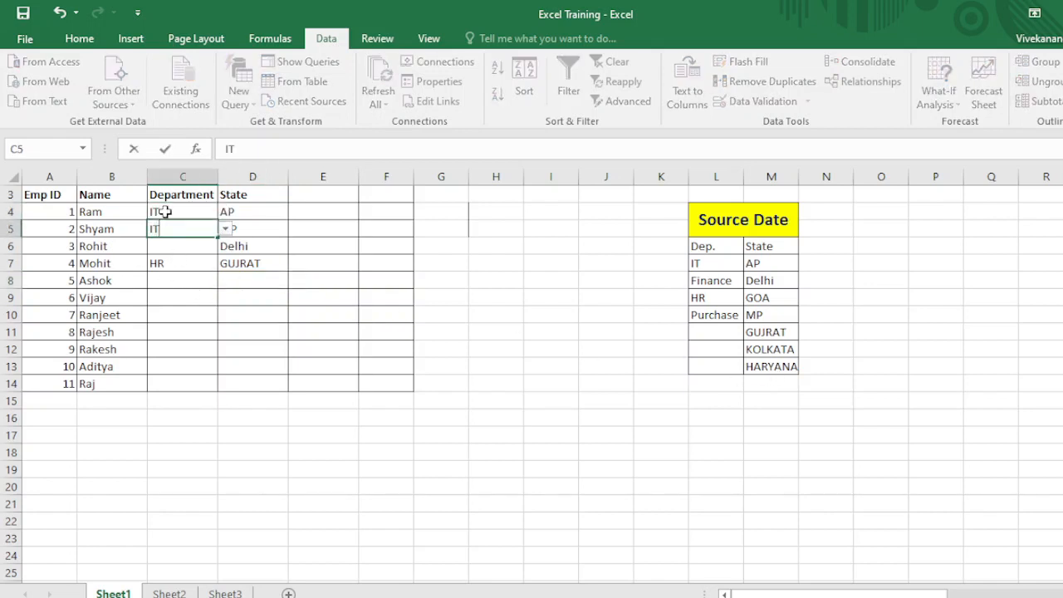
pyautogui.press('Return')
# - Try to enter Account, a value outside the validation list, as the department in C6
pyautogui.write('Accoun')
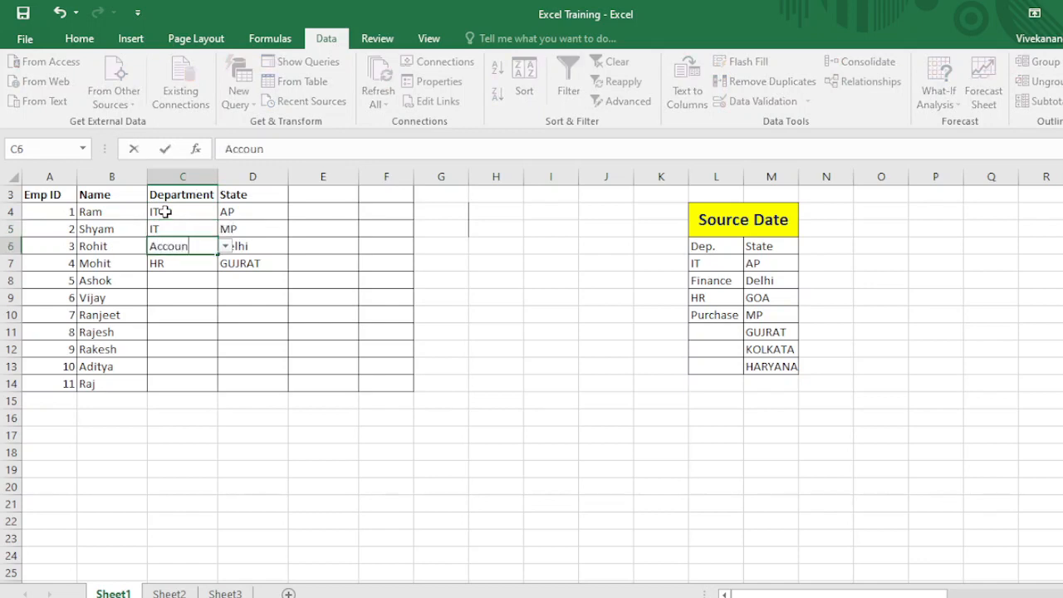
pyautogui.write('t')
pyautogui.press('Return')
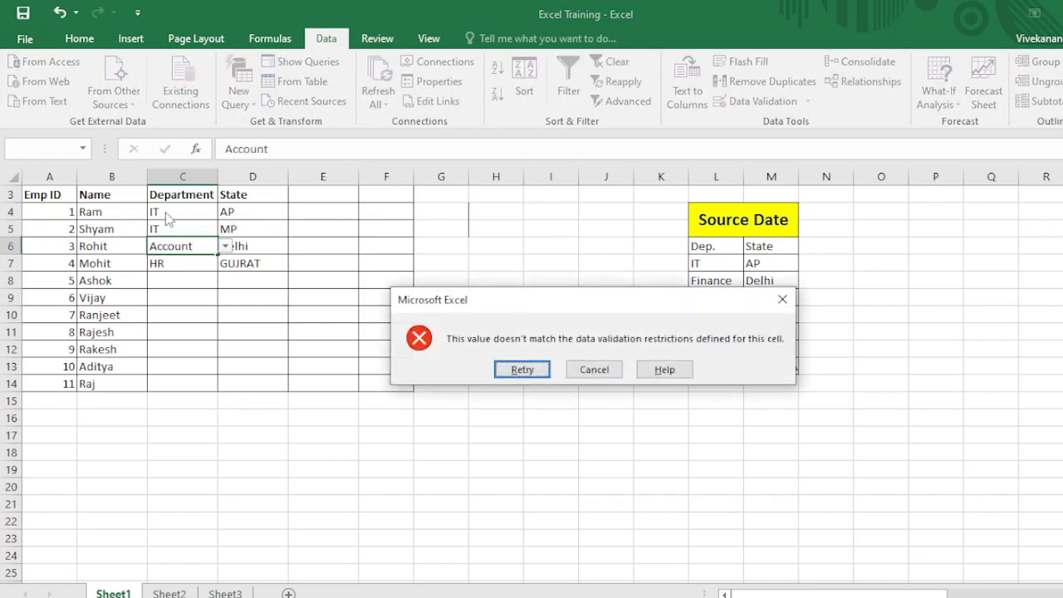
pyautogui.press('Tab')
pyautogui.press('Return')
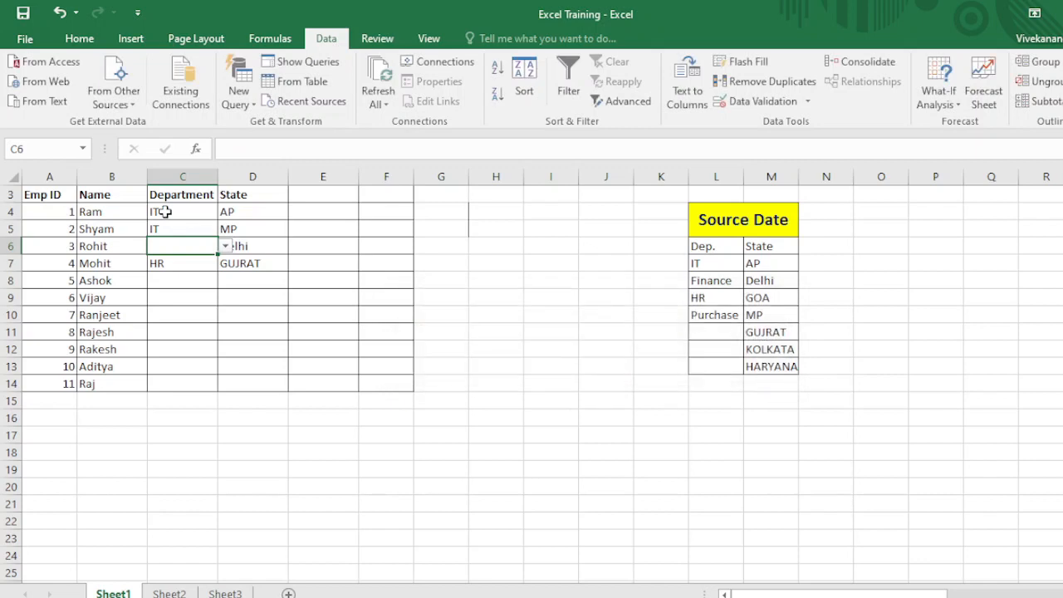
# - Enter Accounts as the department in C6
pyautogui.write('Accounts')
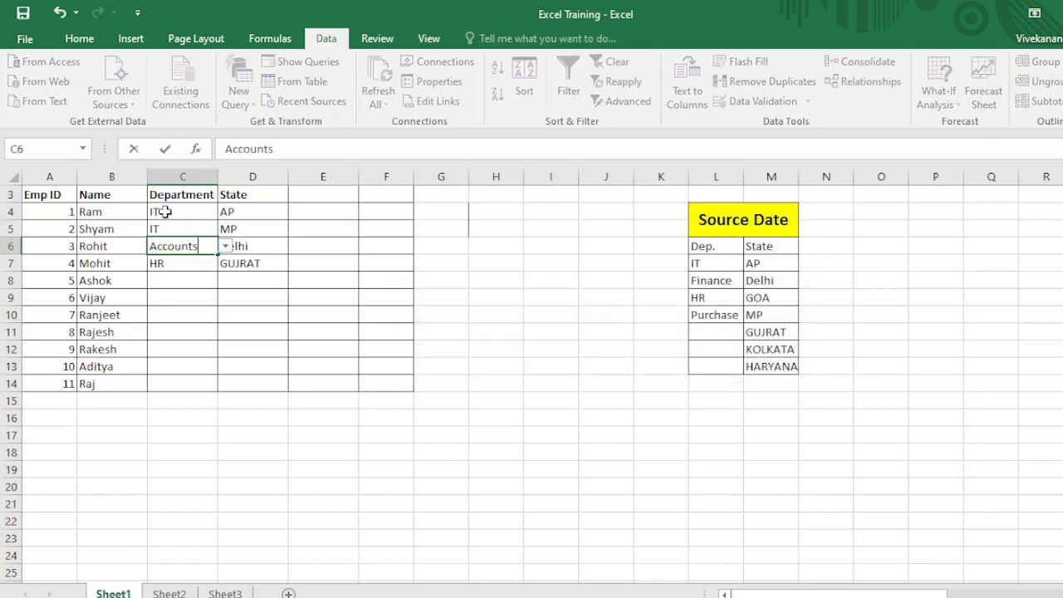
pyautogui.press('Return')
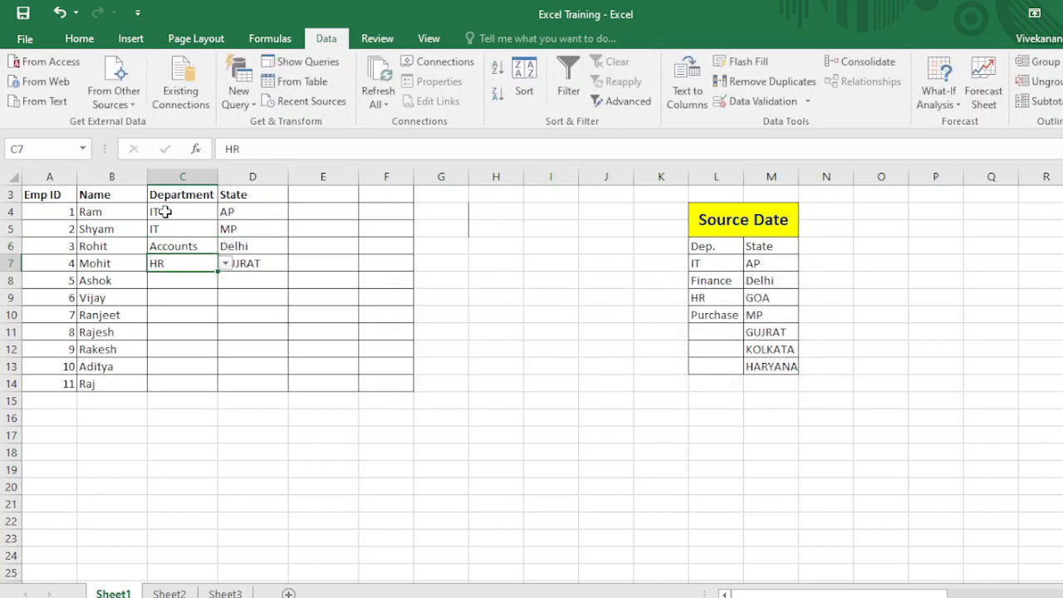